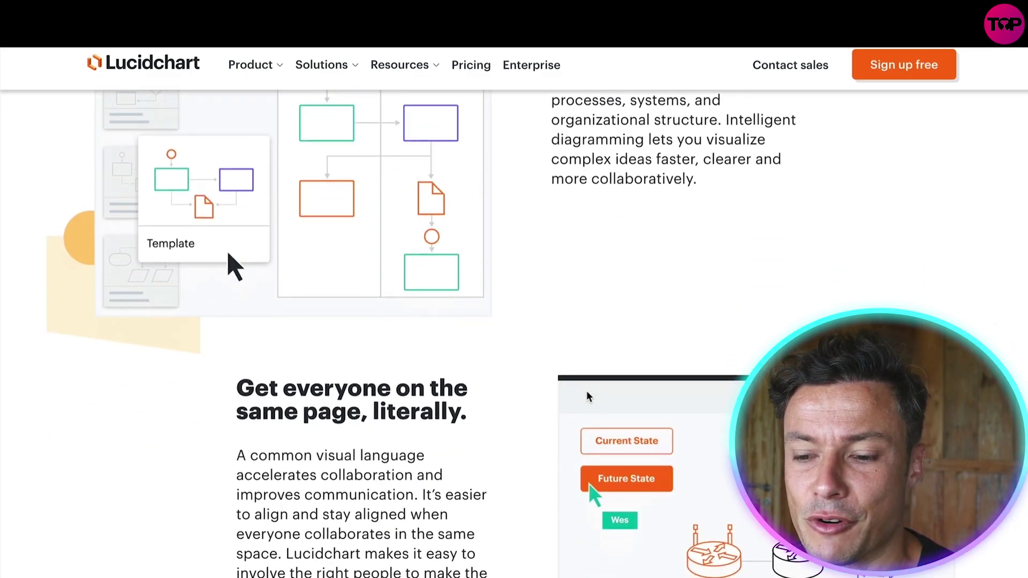
pyautogui.scroll(-2, 586, 392)
pyautogui.scroll(1, 587, 399)
pyautogui.scroll(-2, 587, 399)
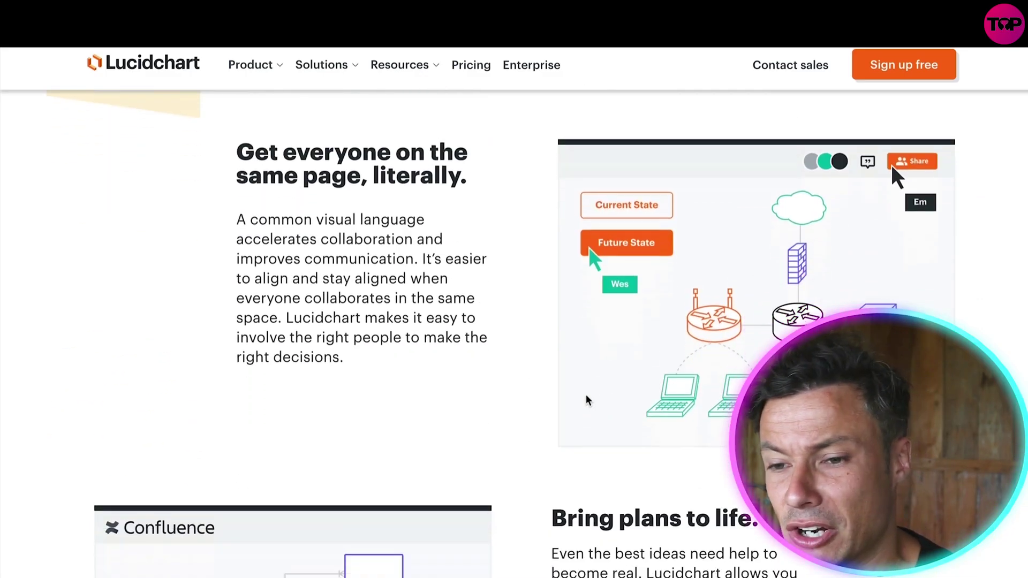
pyautogui.scroll(-1, 587, 400)
pyautogui.scroll(2, 586, 396)
pyautogui.scroll(-1, 460, 299)
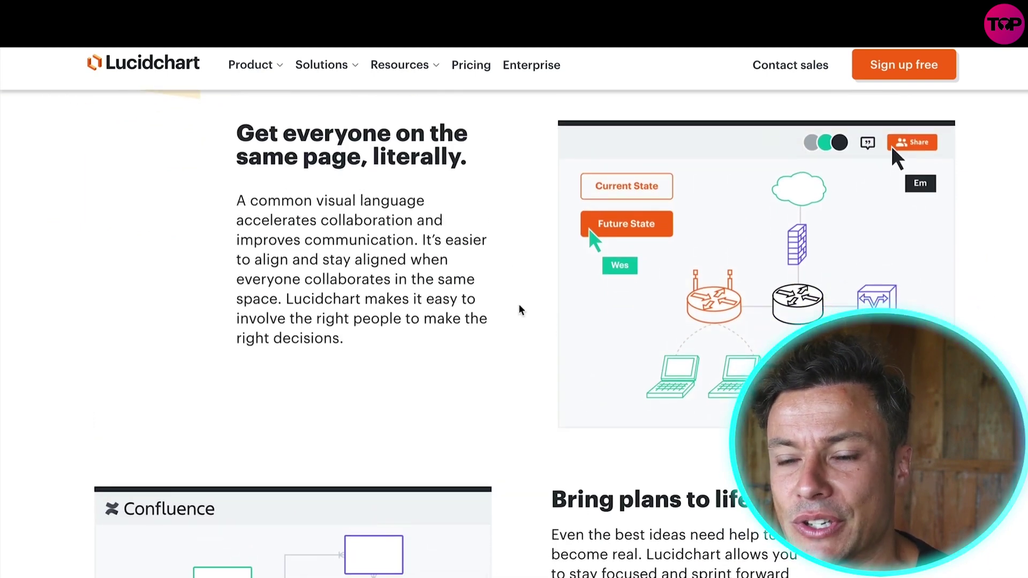
pyautogui.scroll(-1, 520, 310)
pyautogui.scroll(-3, 522, 321)
pyautogui.scroll(-2, 535, 326)
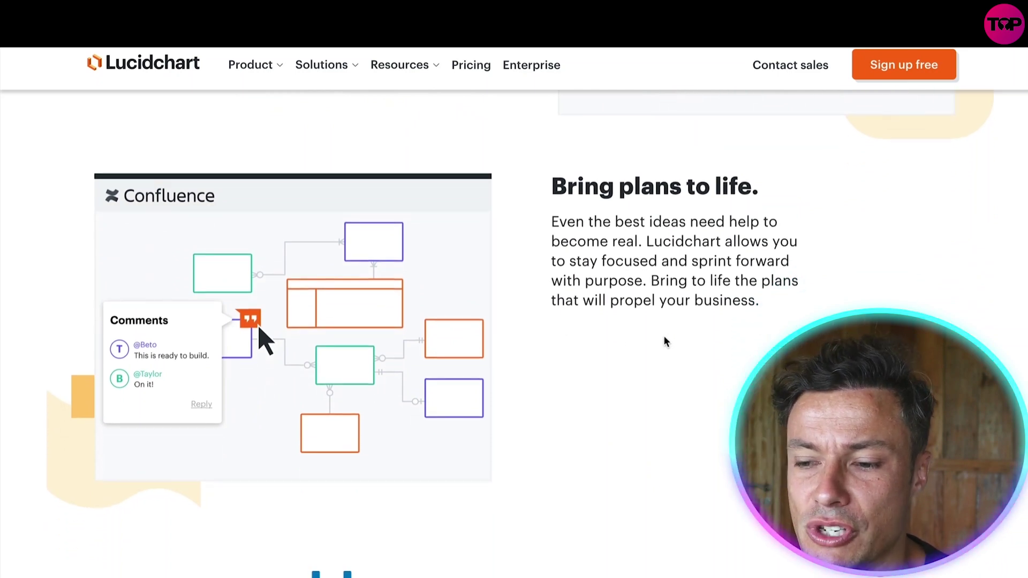
pyautogui.scroll(-2, 585, 301)
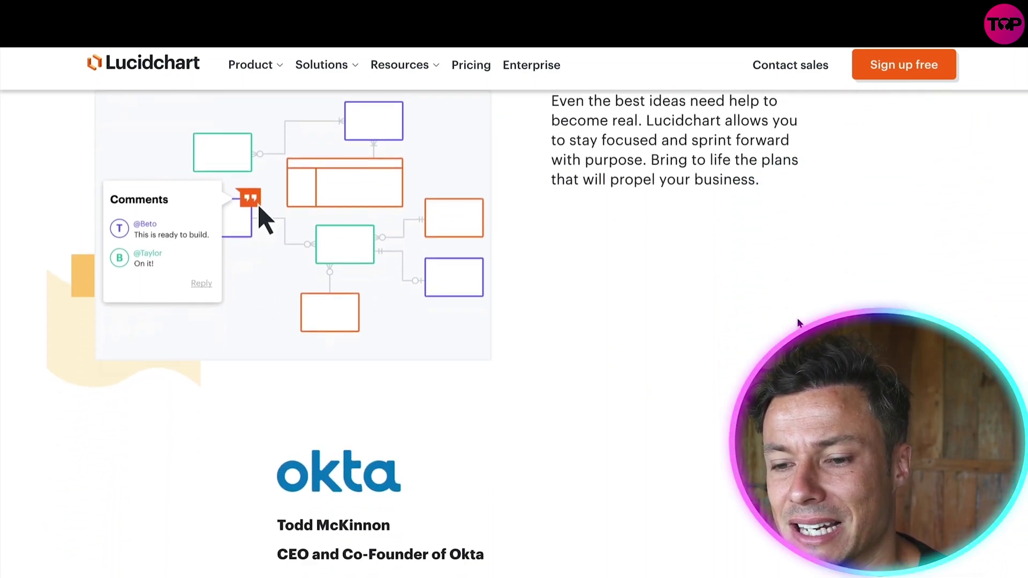
pyautogui.scroll(-5, 375, 225)
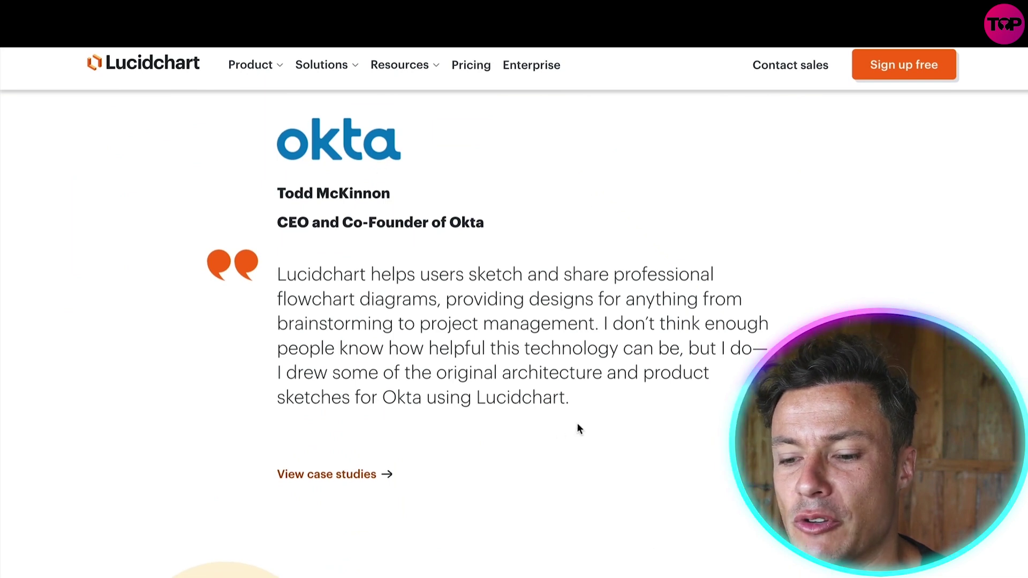
pyautogui.scroll(-3, 578, 426)
pyautogui.scroll(-3, 578, 427)
pyautogui.scroll(-3, 279, 316)
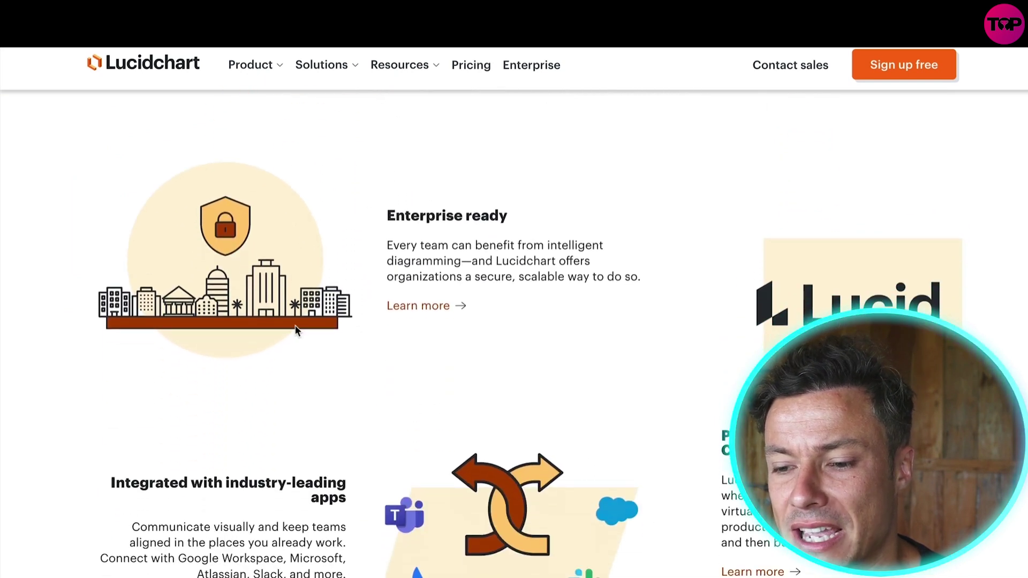
pyautogui.scroll(-2, 297, 326)
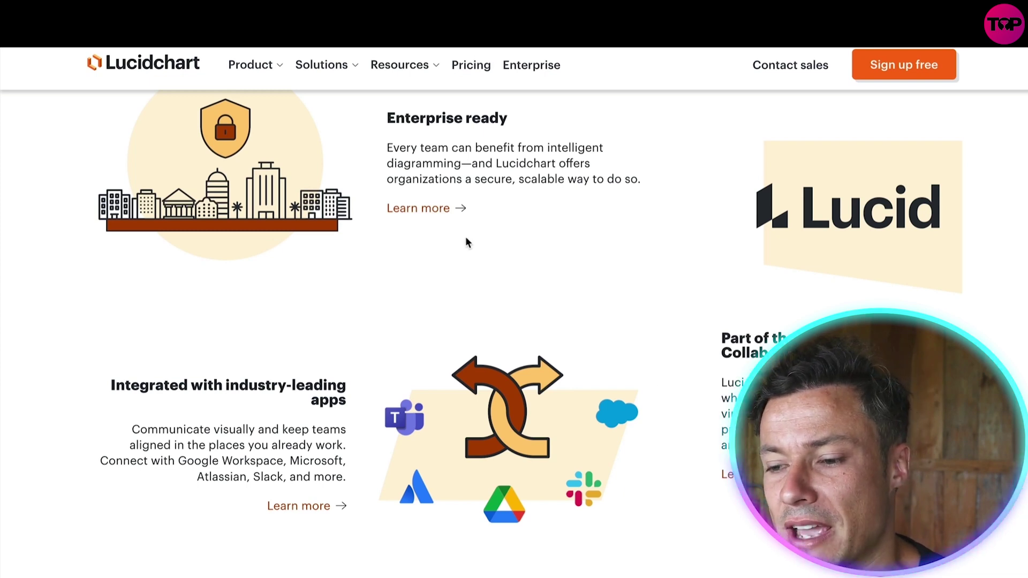
pyautogui.scroll(-3, 464, 238)
pyautogui.scroll(-5, 463, 271)
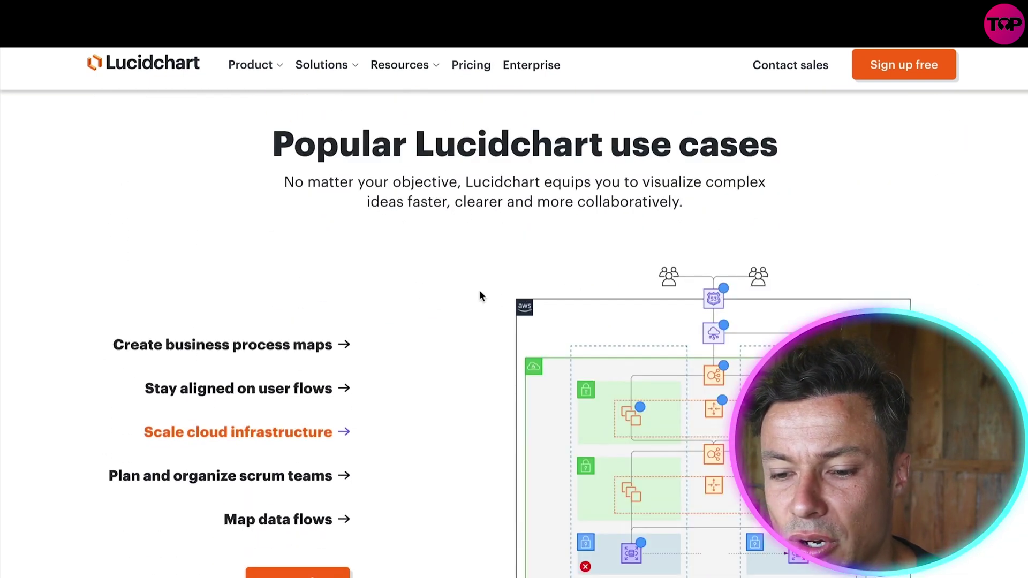
pyautogui.scroll(-1, 371, 444)
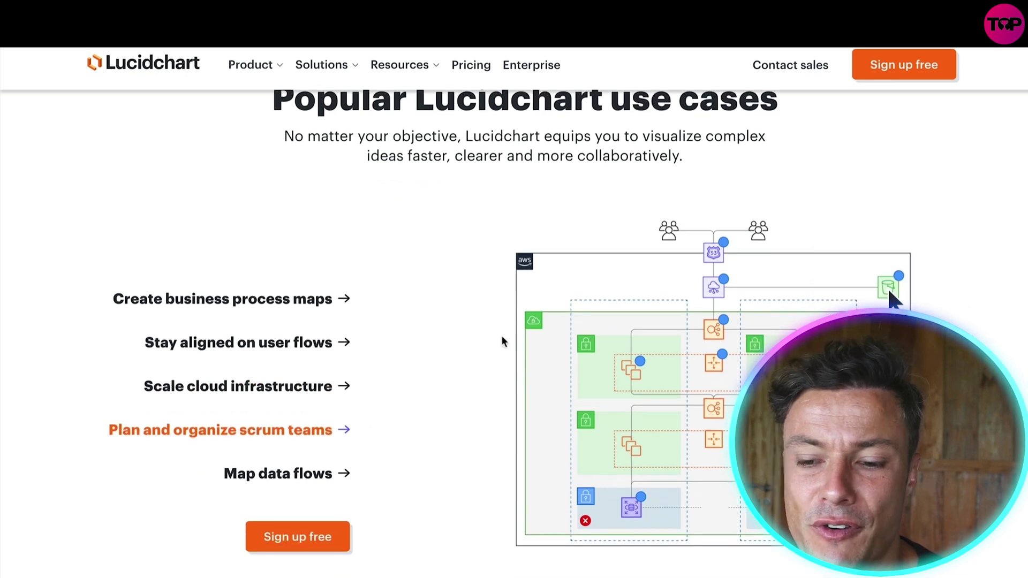
pyautogui.scroll(-3, 505, 339)
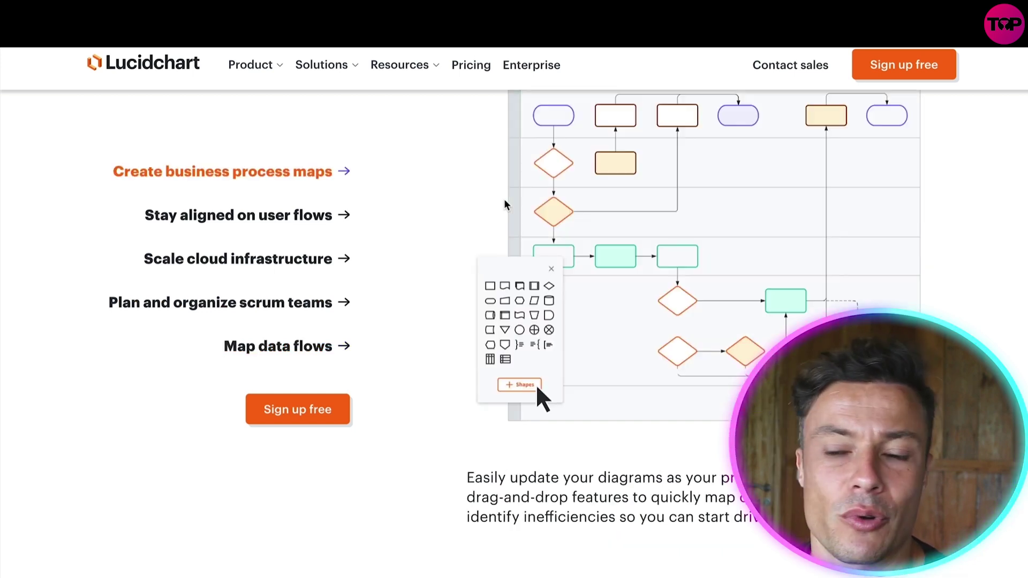
pyautogui.scroll(-1, 503, 214)
pyautogui.scroll(-1, 474, 372)
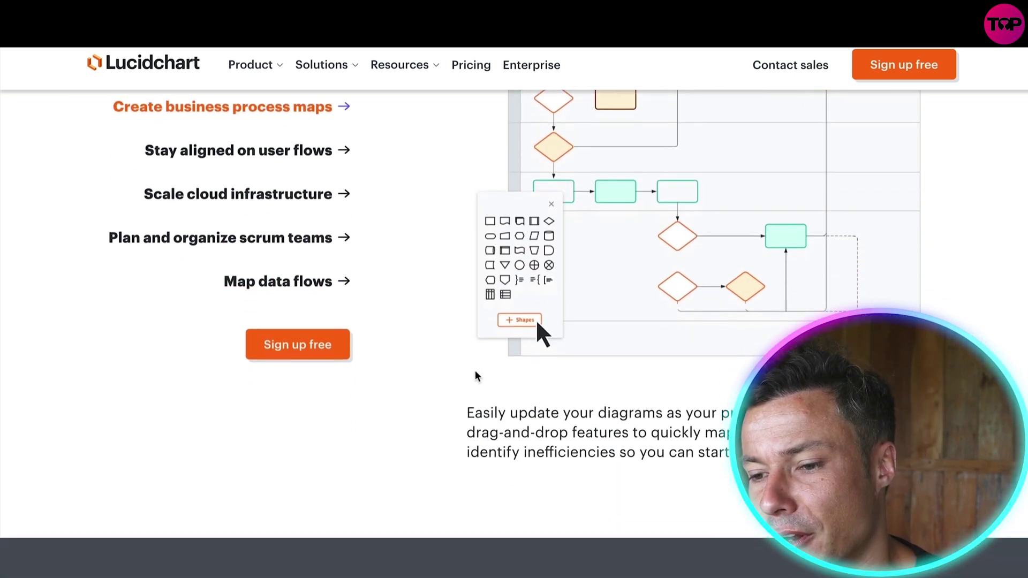
pyautogui.scroll(3, 642, 331)
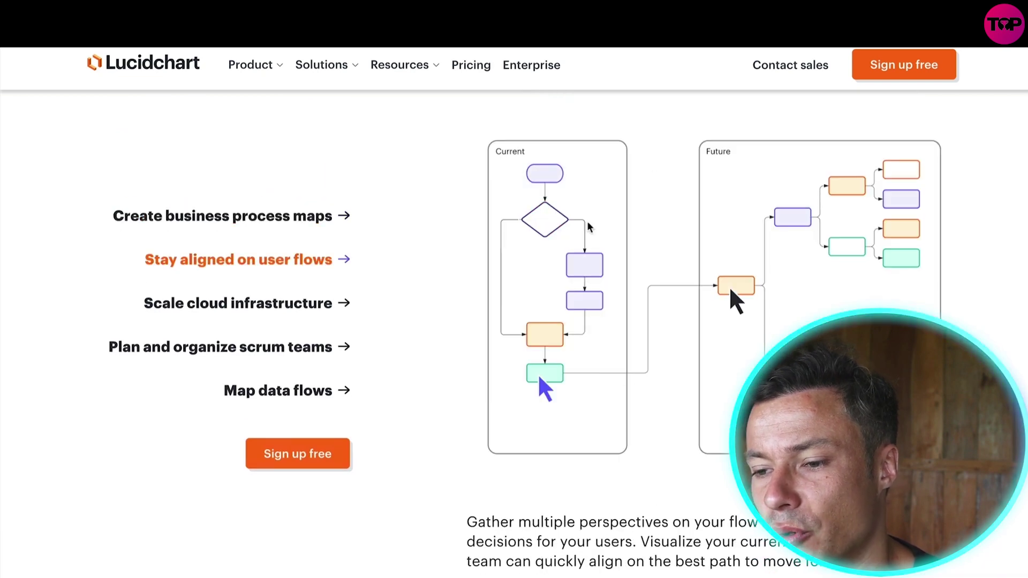
pyautogui.scroll(-1, 633, 289)
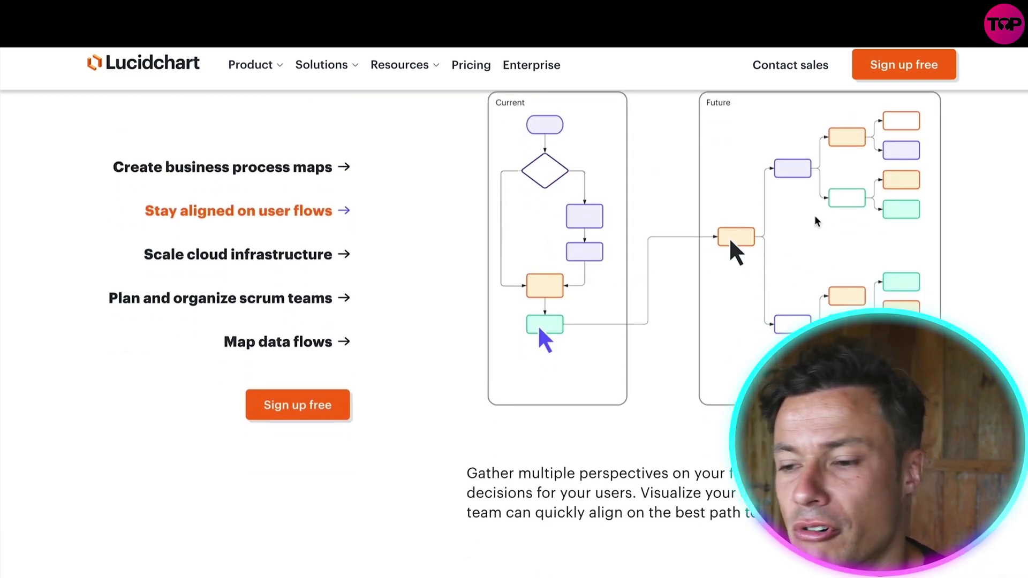
pyautogui.scroll(-2, 749, 300)
pyautogui.scroll(-3, 762, 300)
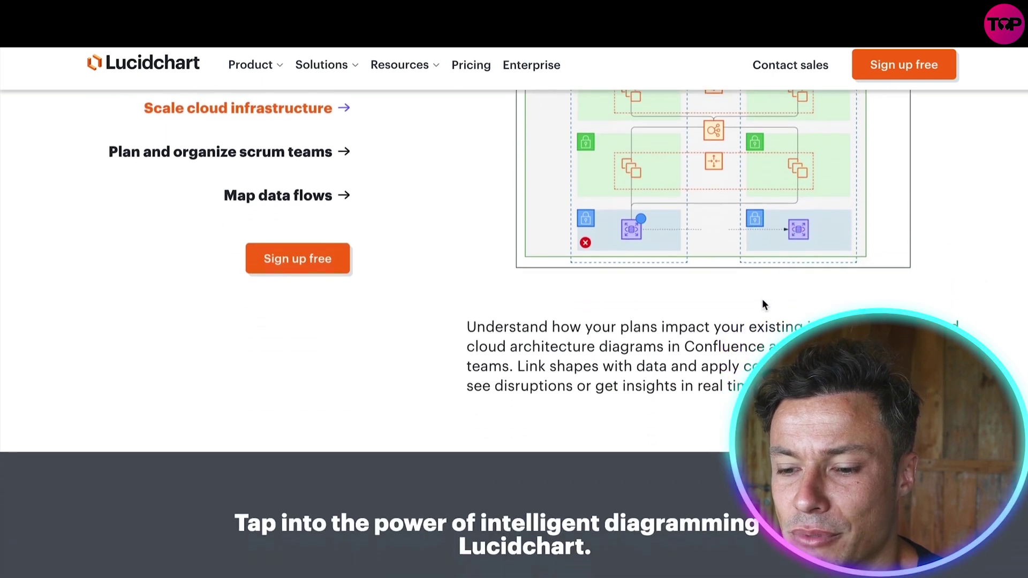
pyautogui.scroll(-5, 762, 302)
pyautogui.scroll(10, 761, 299)
pyautogui.scroll(5, 824, 146)
pyautogui.scroll(5, 819, 107)
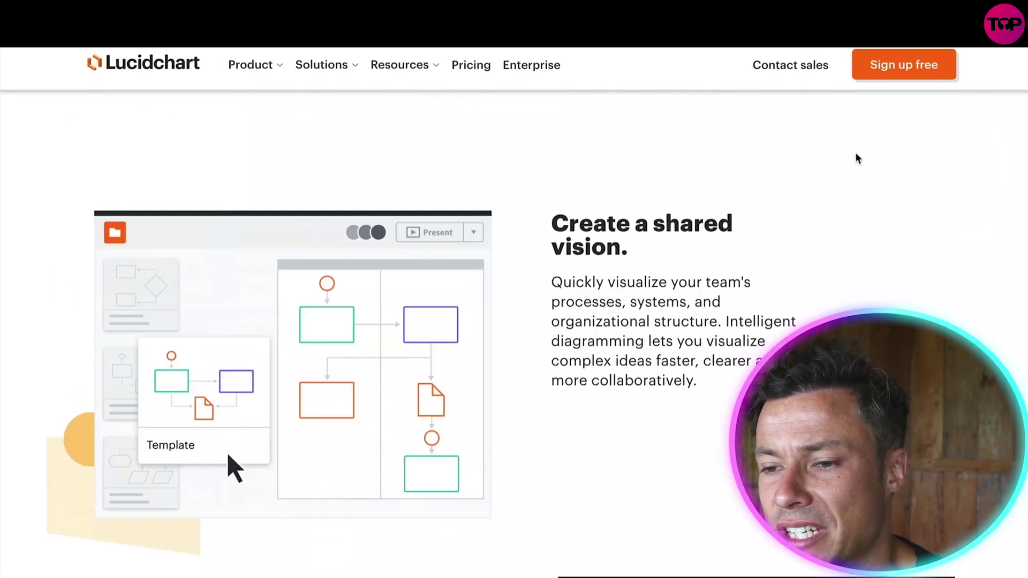
pyautogui.scroll(5, 855, 152)
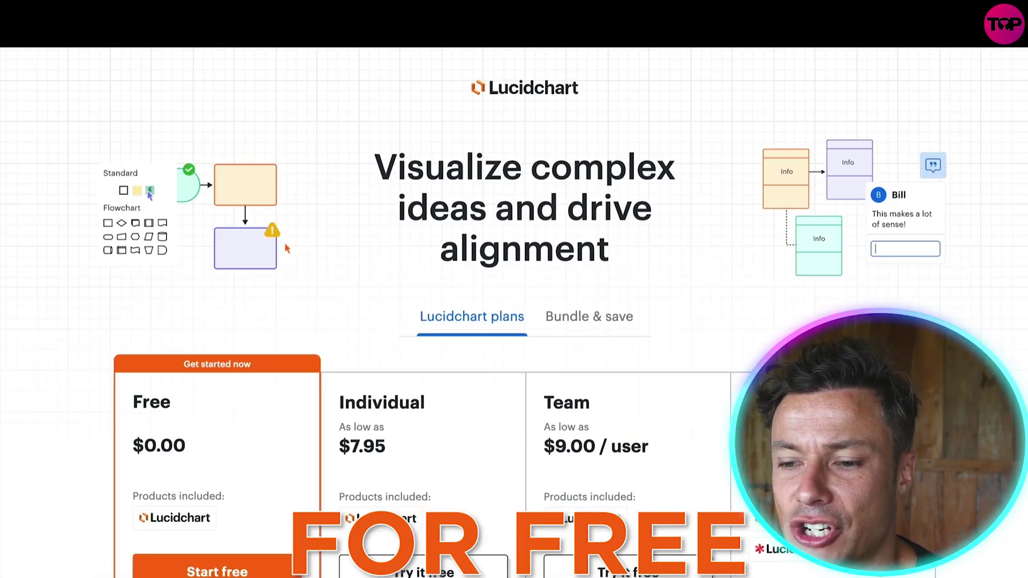
# - Review the Free plan's editable-document and per-document shape limits on the pricing page
pyautogui.scroll(-2, 294, 367)
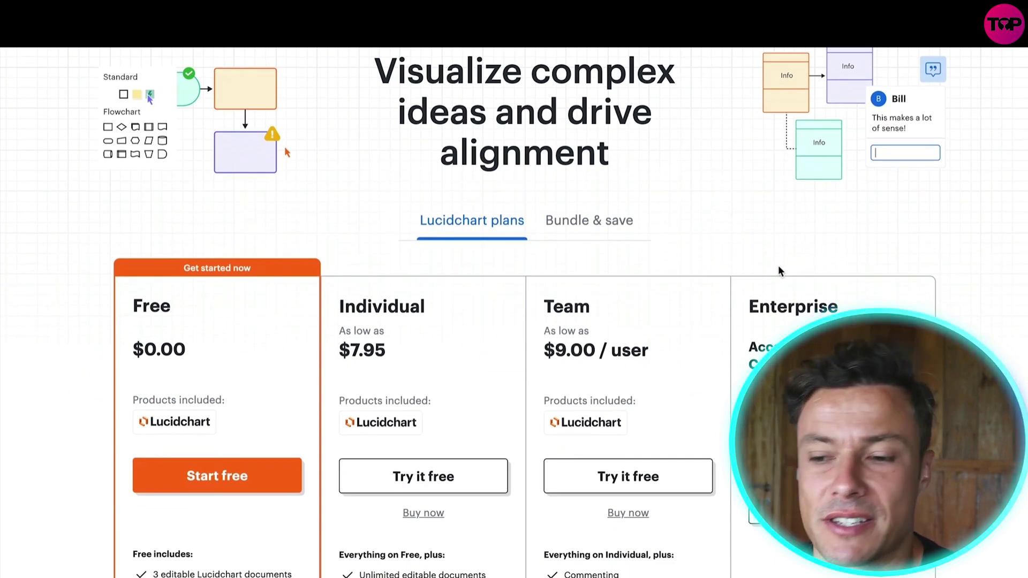
pyautogui.scroll(-3, 782, 267)
pyautogui.scroll(-1, 691, 222)
pyautogui.scroll(-1, 690, 222)
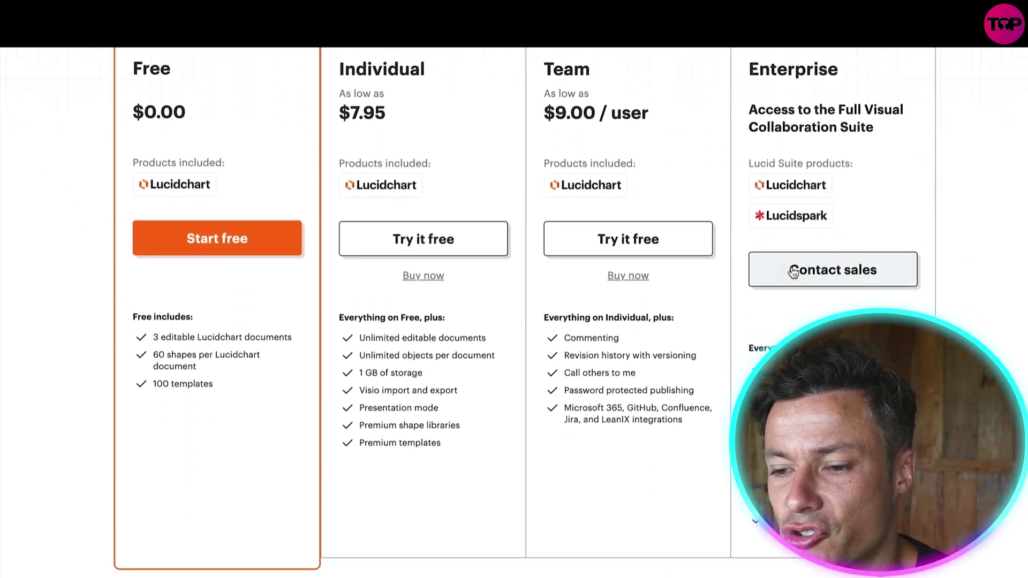
pyautogui.scroll(5, 656, 270)
pyautogui.scroll(-4, 284, 375)
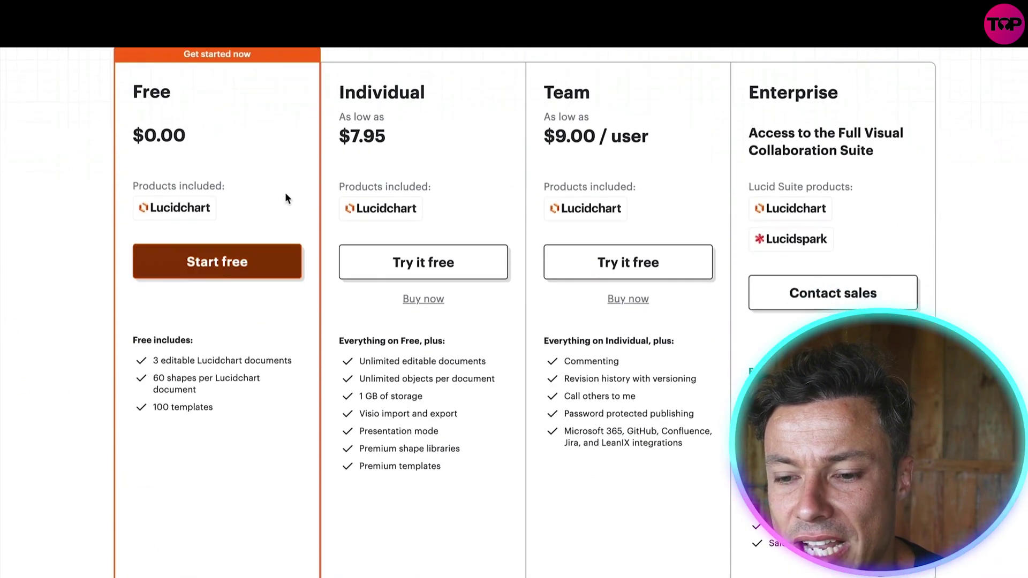
pyautogui.moveTo(198, 362); pyautogui.dragTo(292, 361)
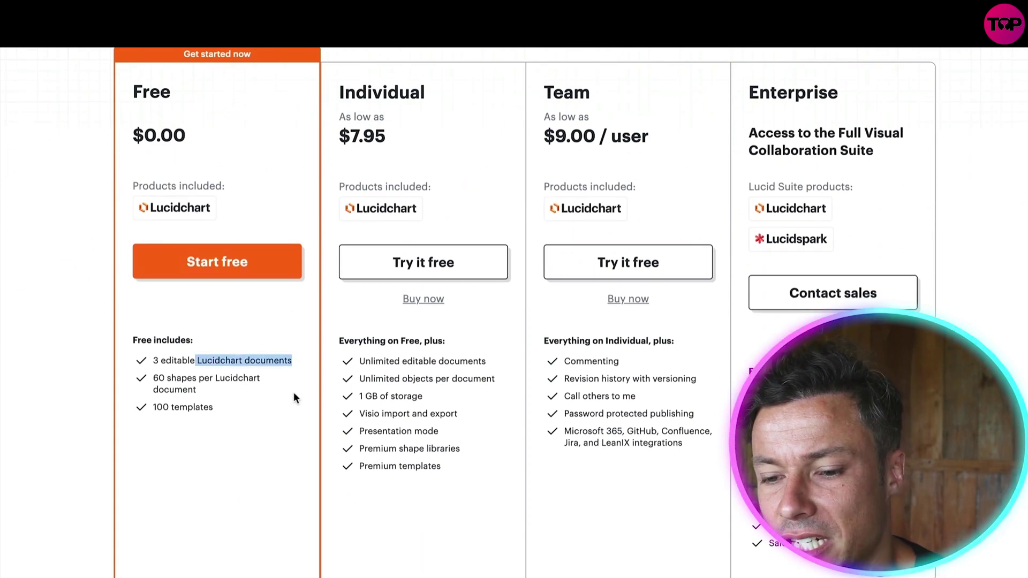
pyautogui.click(201, 392)
pyautogui.moveTo(165, 378); pyautogui.dragTo(197, 389)
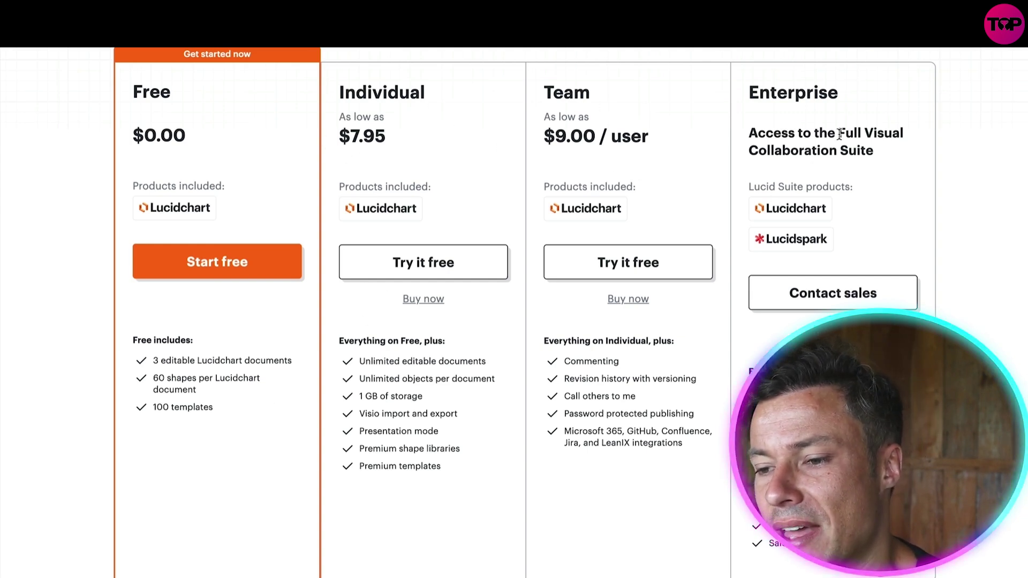
# - Start signing up through the Free plan's 'Start free' button
pyautogui.scroll(-4, 708, 339)
pyautogui.scroll(4, 709, 339)
pyautogui.scroll(2, 327, 367)
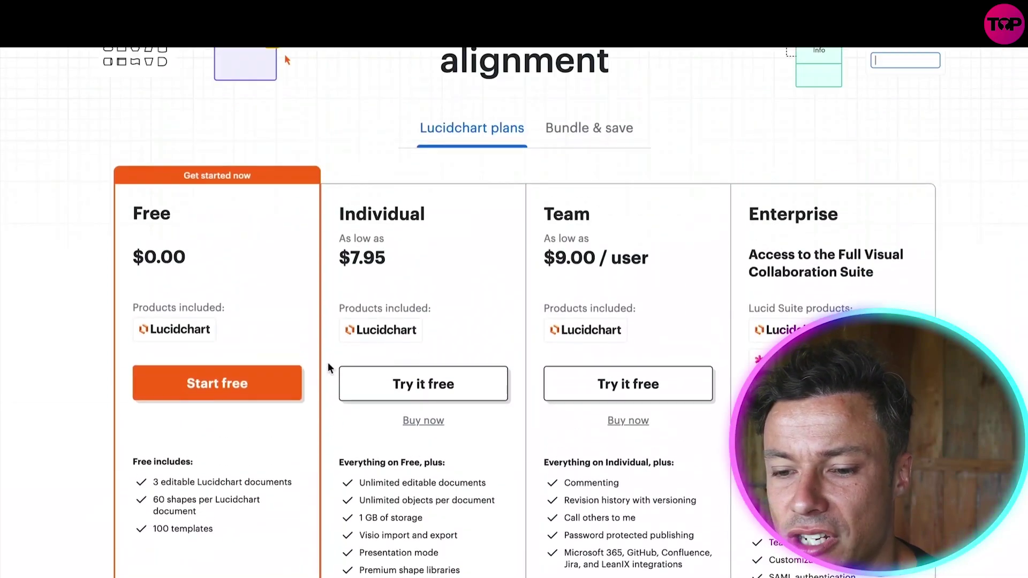
pyautogui.scroll(-3, 327, 367)
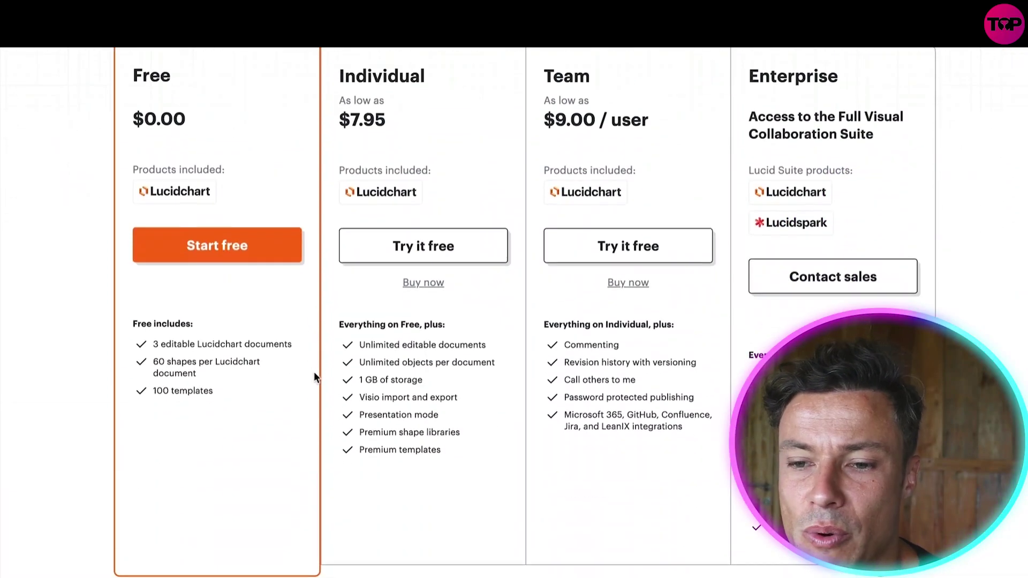
pyautogui.click(233, 251)
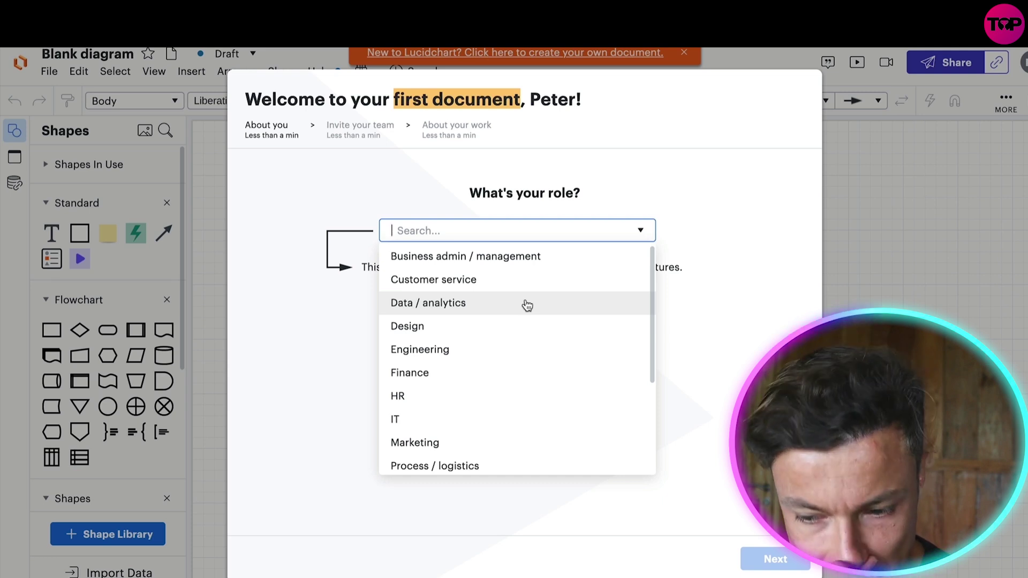
# - Choose Project management as the role, skip teammate invites, and select Flowcharts as the use case
pyautogui.scroll(-1, 527, 321)
pyautogui.scroll(1, 481, 332)
pyautogui.scroll(-5, 455, 348)
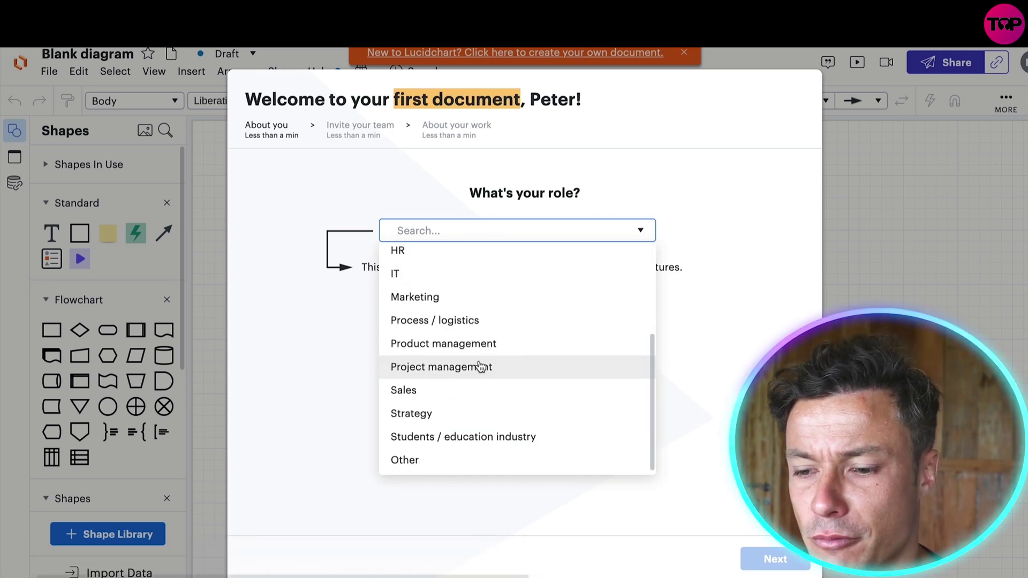
pyautogui.click(458, 367)
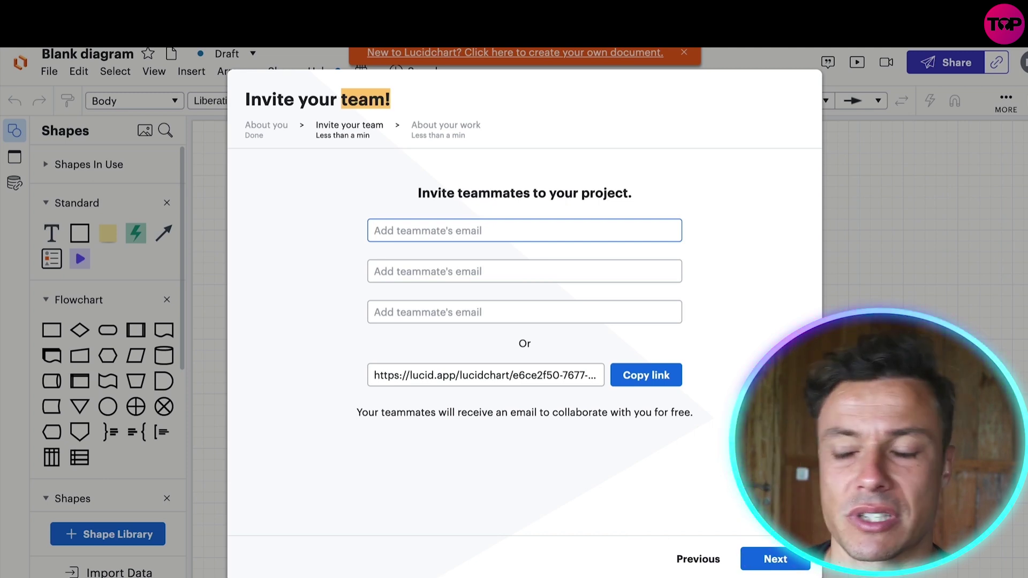
pyautogui.press('Return')
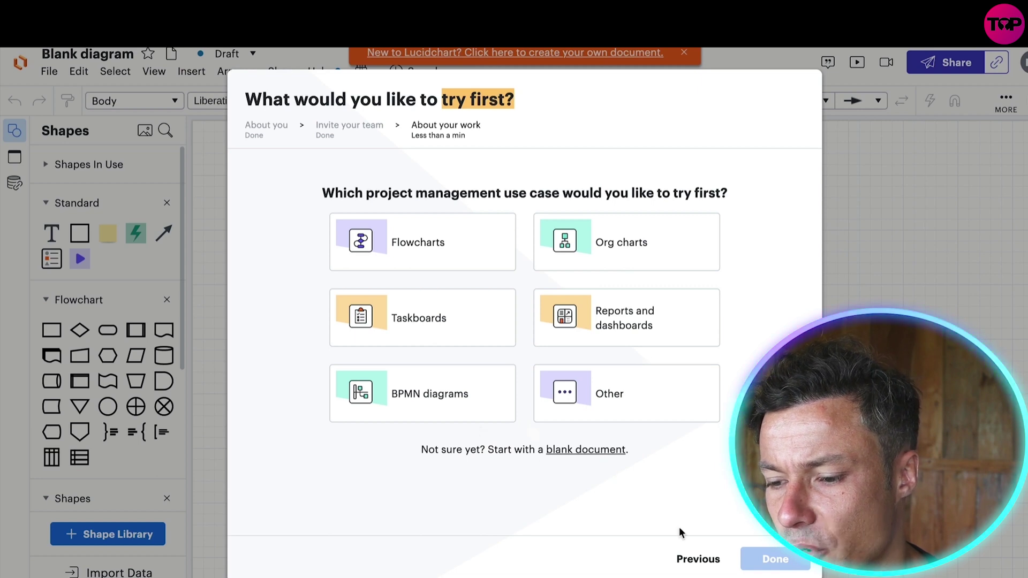
pyautogui.click(449, 244)
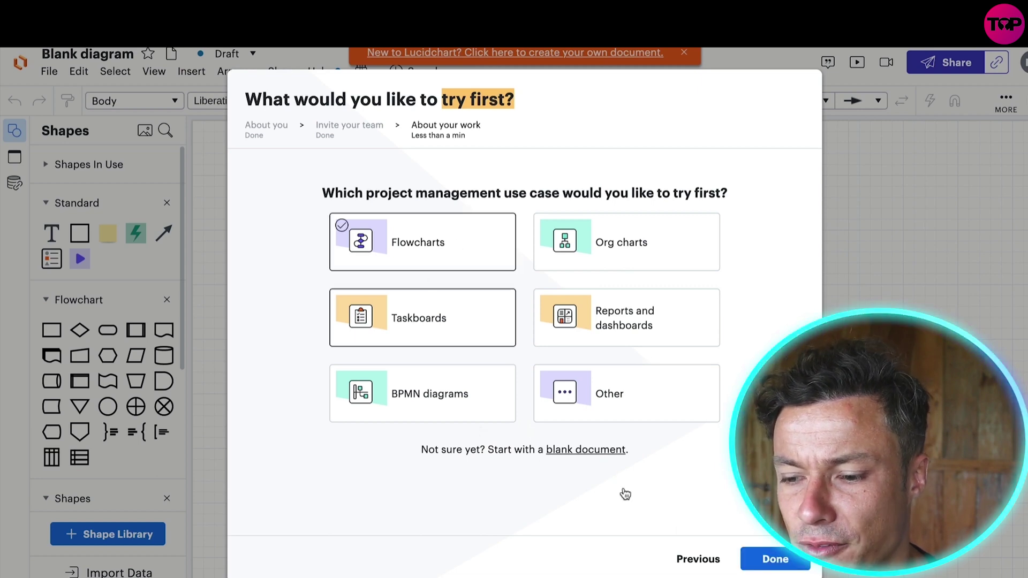
pyautogui.click(787, 560)
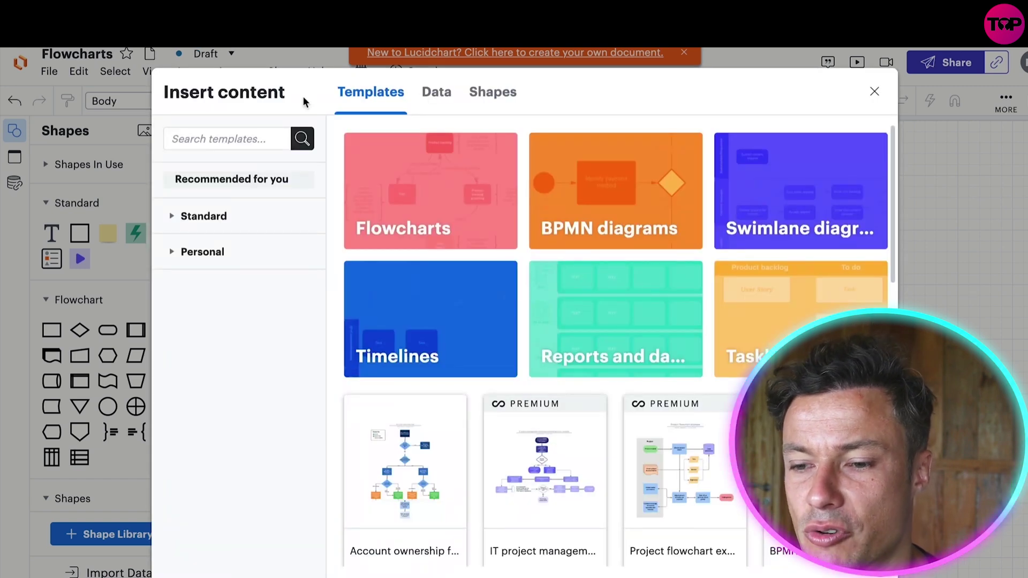
# - Browse the Taskboards category of the template gallery
pyautogui.scroll(-3, 515, 344)
pyautogui.scroll(3, 528, 340)
pyautogui.scroll(-3, 693, 260)
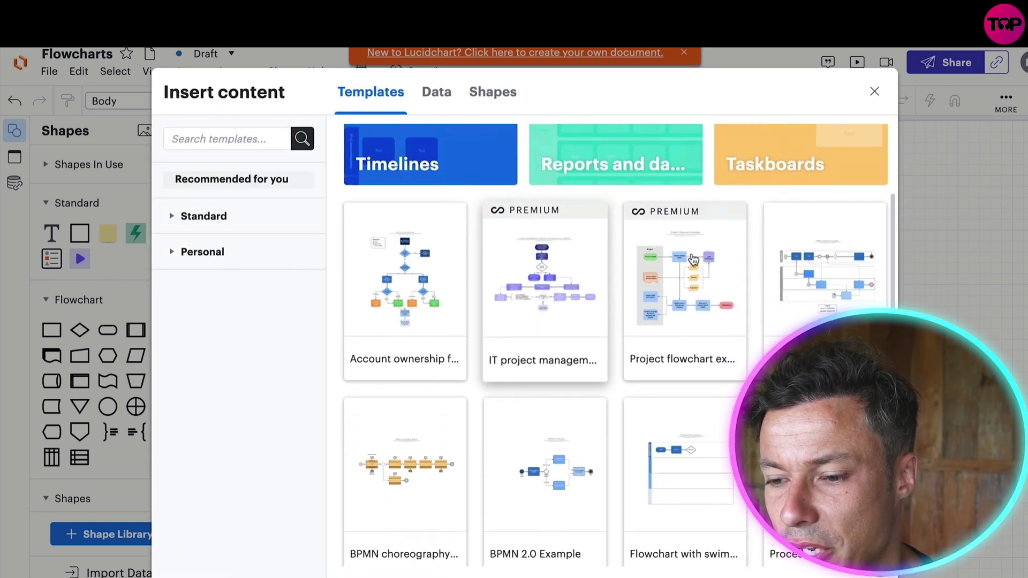
pyautogui.click(783, 166)
pyautogui.scroll(-2, 796, 282)
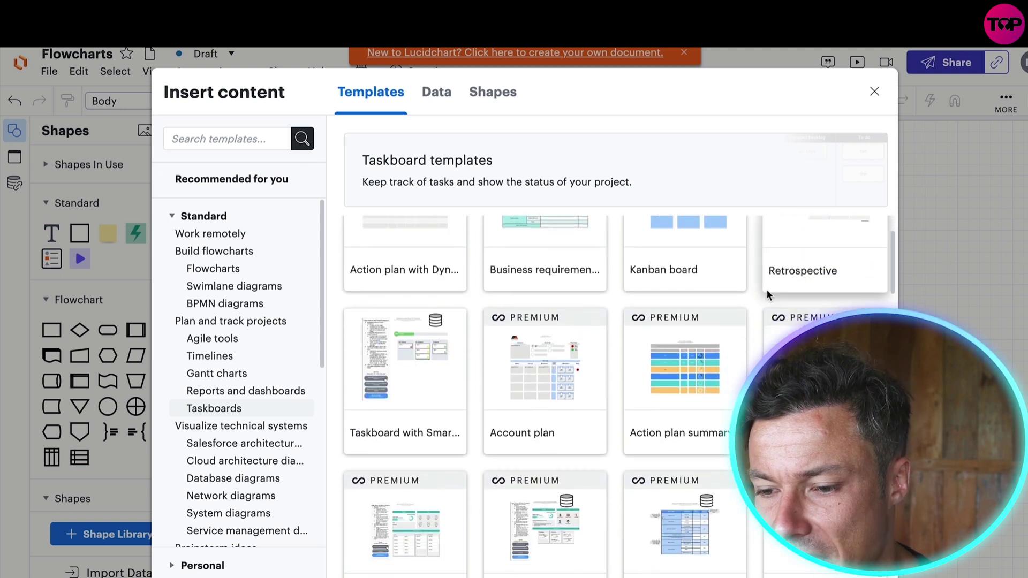
pyautogui.scroll(-1, 769, 292)
pyautogui.scroll(-3, 573, 424)
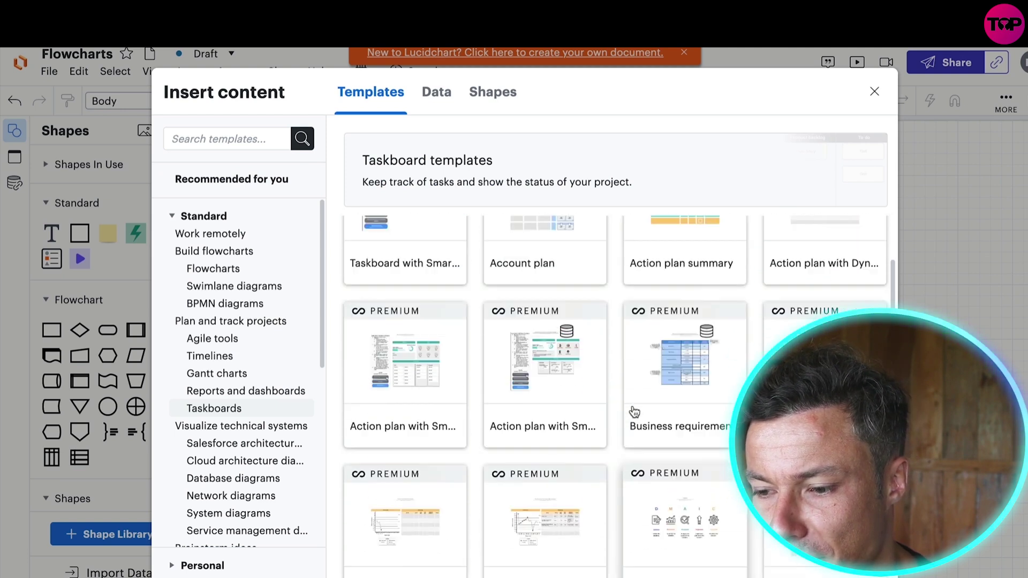
pyautogui.scroll(3, 640, 405)
pyautogui.scroll(2, 687, 327)
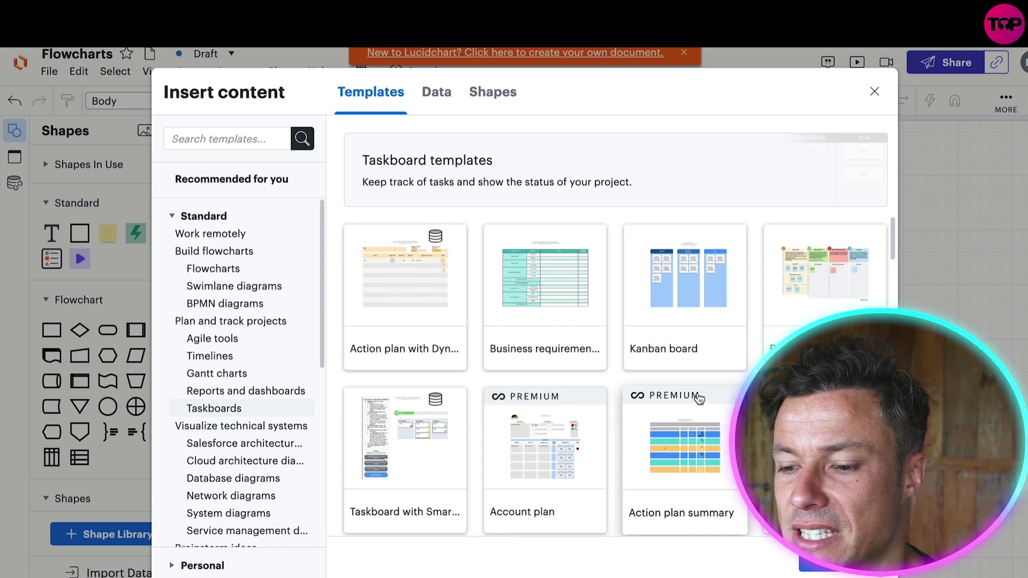
# - Preview Action plan summary, then insert the Business requirements document template
pyautogui.click(684, 449)
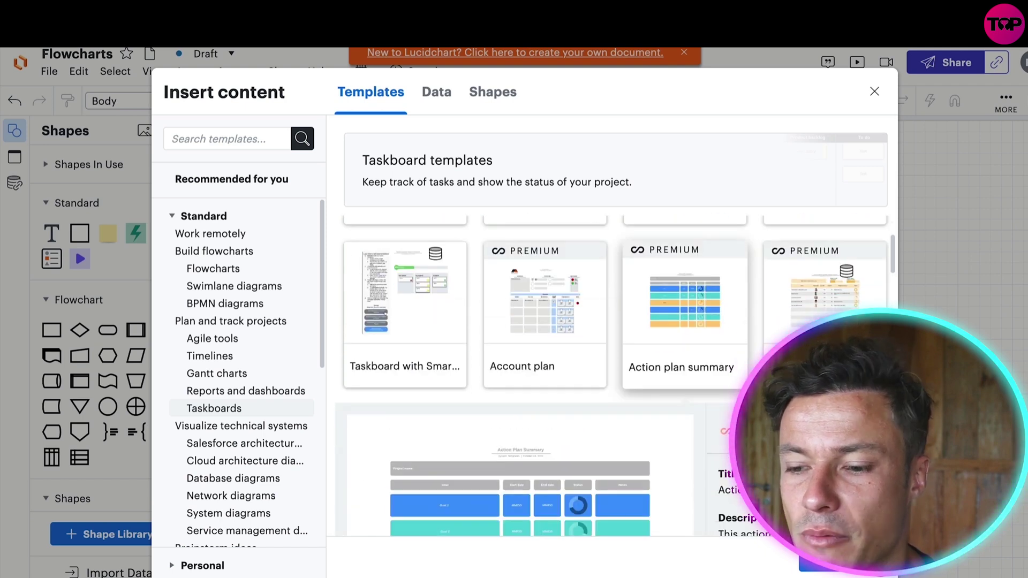
pyautogui.click(684, 305)
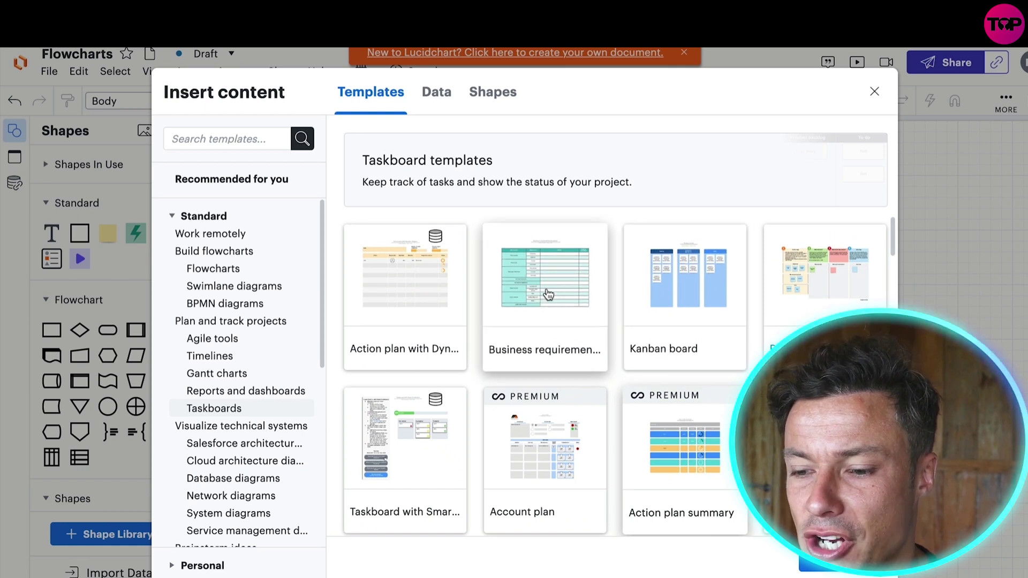
pyautogui.click(548, 294)
pyautogui.click(803, 560)
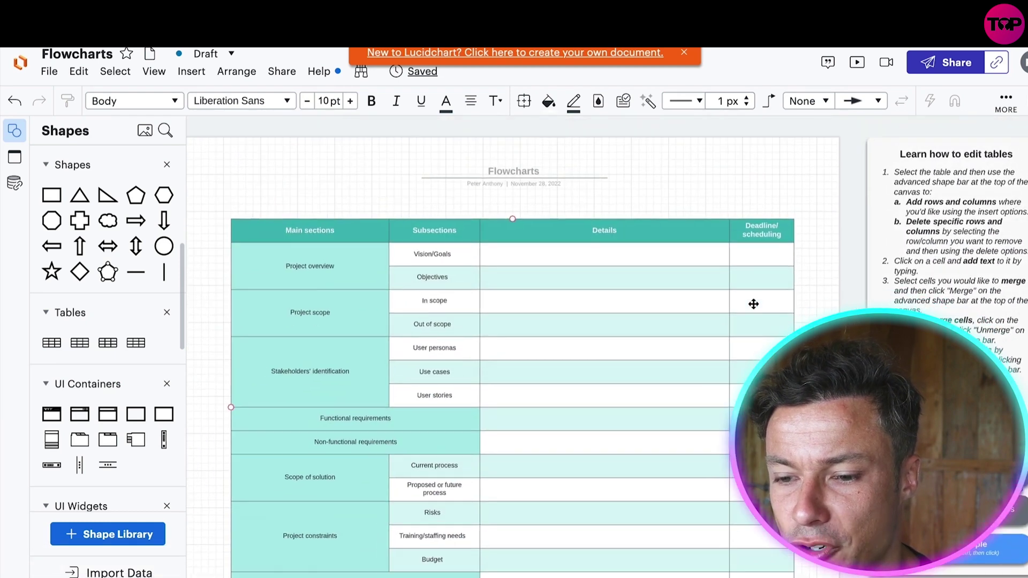
# - Rename the table's 'Project overview' cell to 'youtube videos'
pyautogui.doubleClick(332, 248)
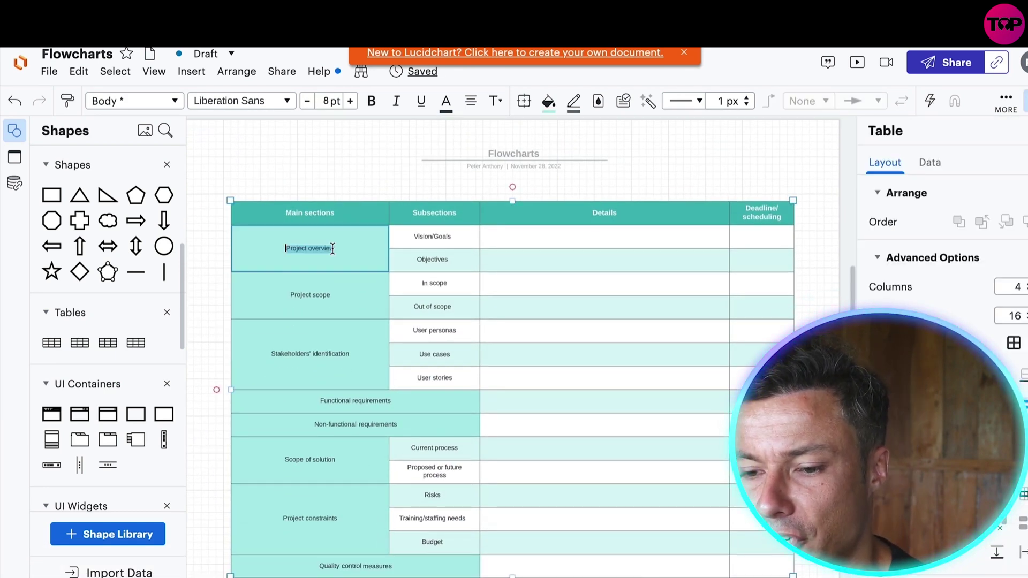
pyautogui.write('youtube videos')
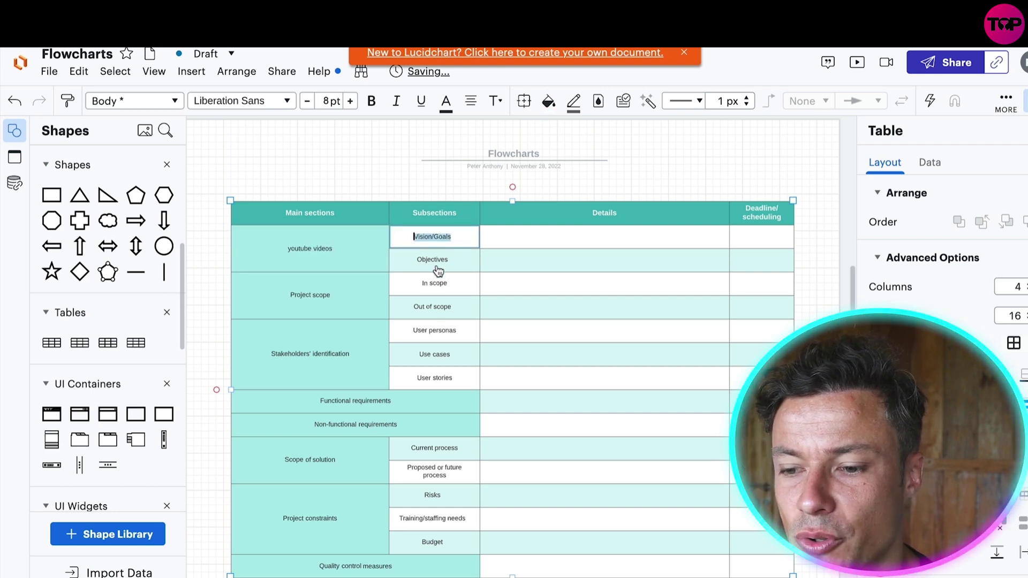
pyautogui.click(560, 246)
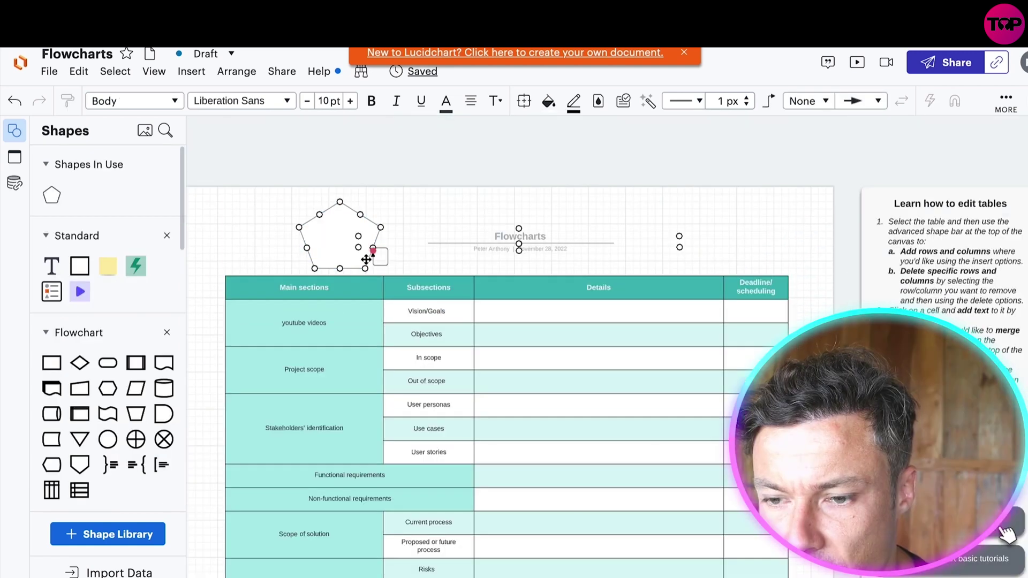
# - Draw an arrow from the pentagon into Stakeholders' identification and label the pentagon 'this weeks focus', centered
pyautogui.moveTo(387, 270)
pyautogui.mouseDown()
pyautogui.moveTo(408, 277)
pyautogui.moveTo(390, 333)
pyautogui.moveTo(363, 354)
pyautogui.mouseUp()
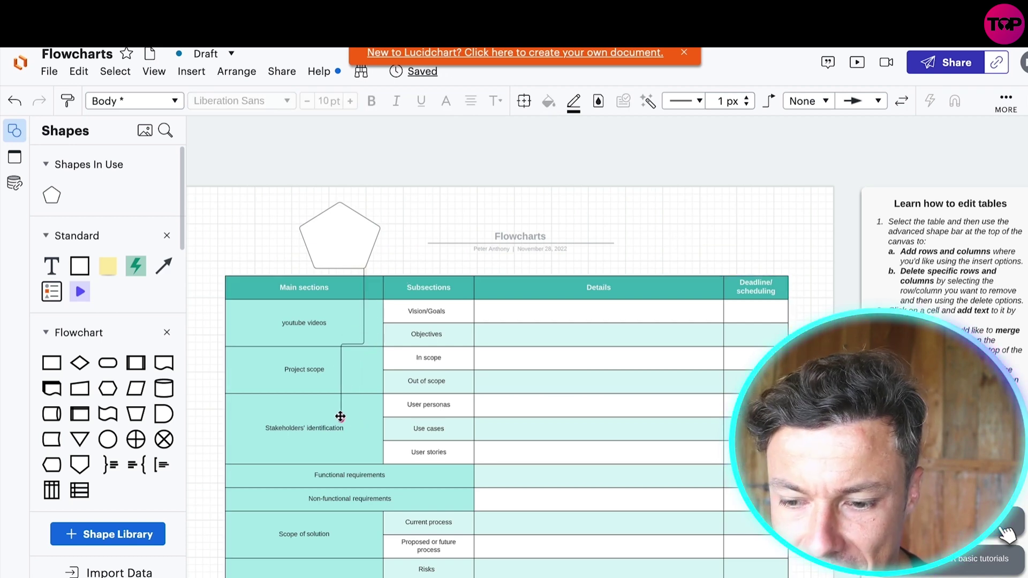
pyautogui.moveTo(340, 416); pyautogui.dragTo(332, 412)
pyautogui.click(332, 236)
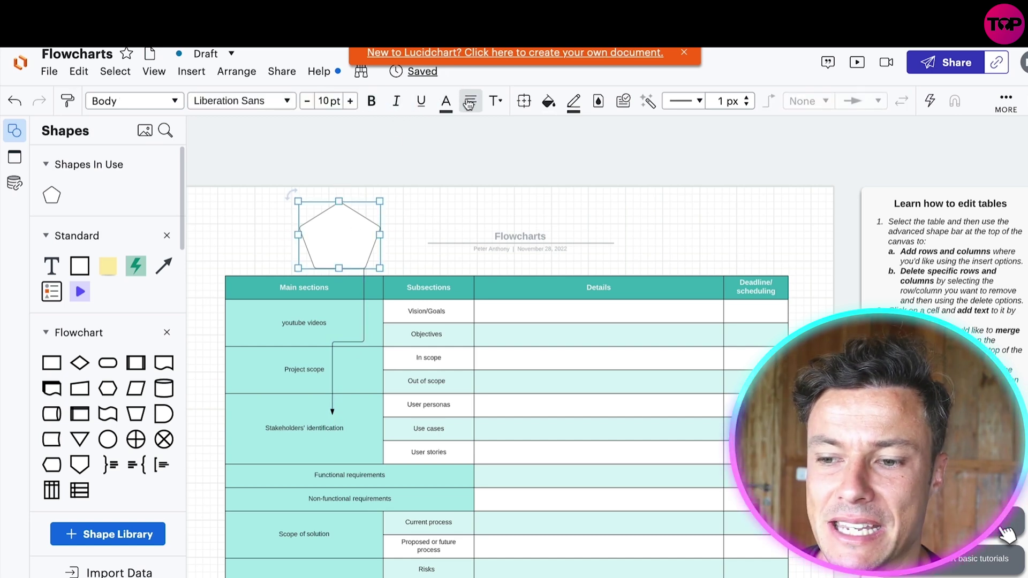
pyautogui.hotkey('ctrl', 'z')
pyautogui.write('this weeks focus')
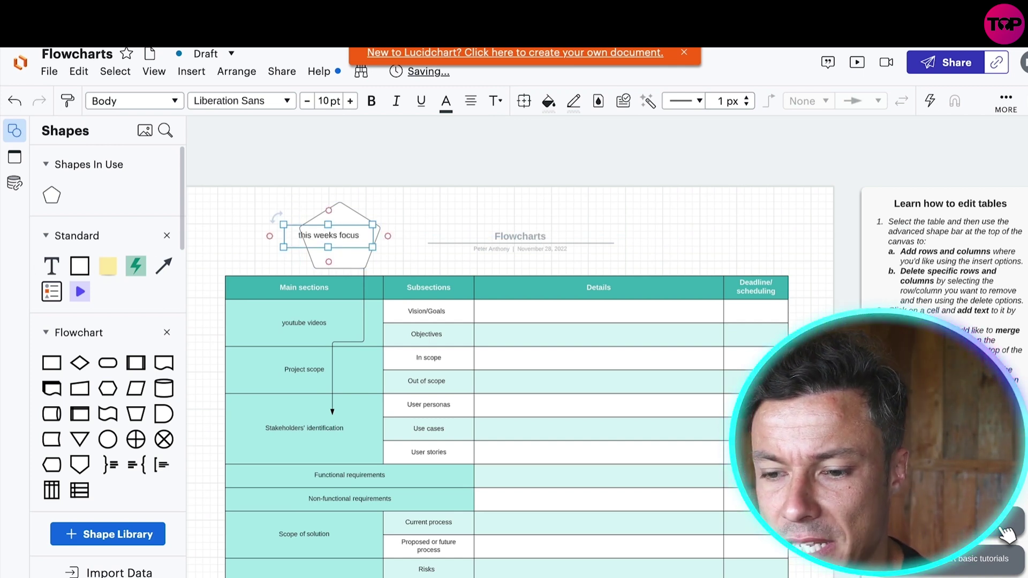
pyautogui.click(359, 254)
pyautogui.moveTo(334, 243); pyautogui.dragTo(348, 241)
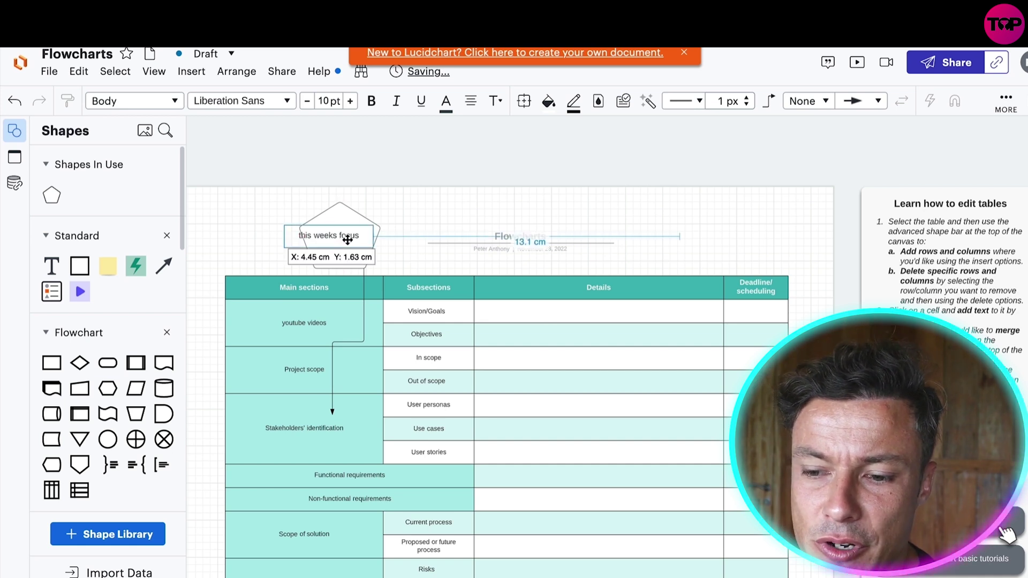
pyautogui.click(425, 194)
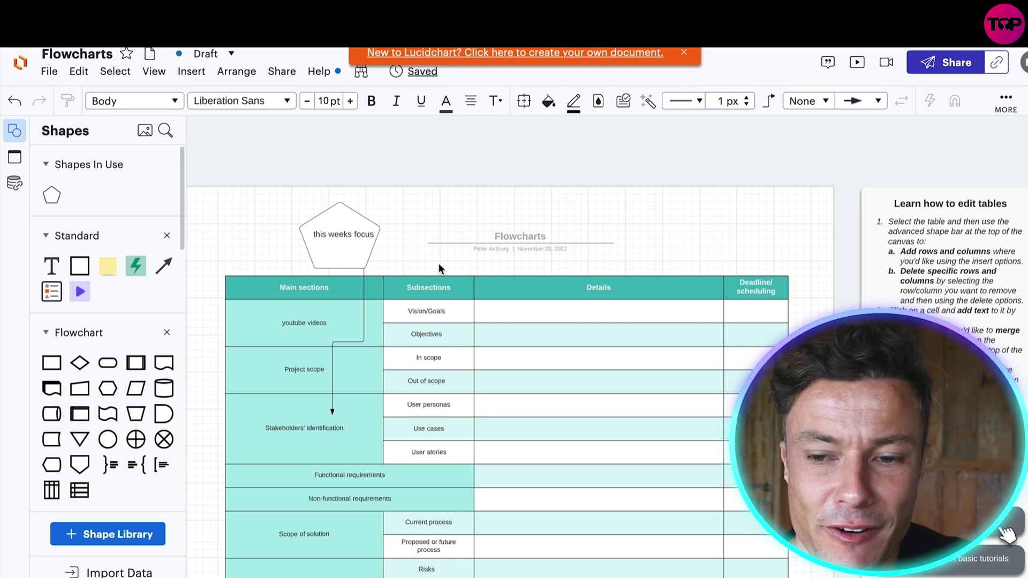
pyautogui.moveTo(252, 433)
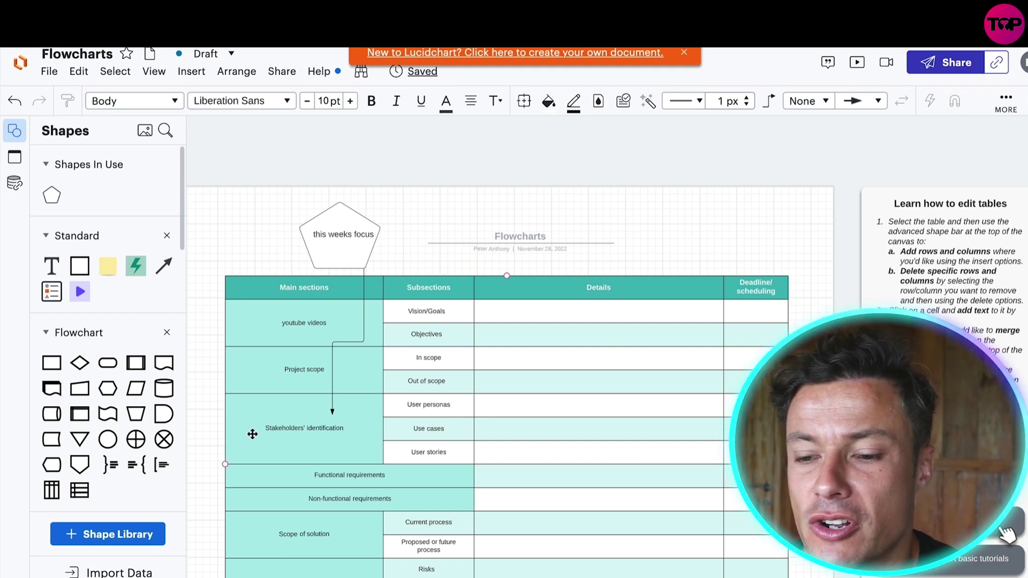
# - Scroll the canvas to check the finished requirements table
pyautogui.scroll(-3, 169, 428)
pyautogui.scroll(-5, 374, 423)
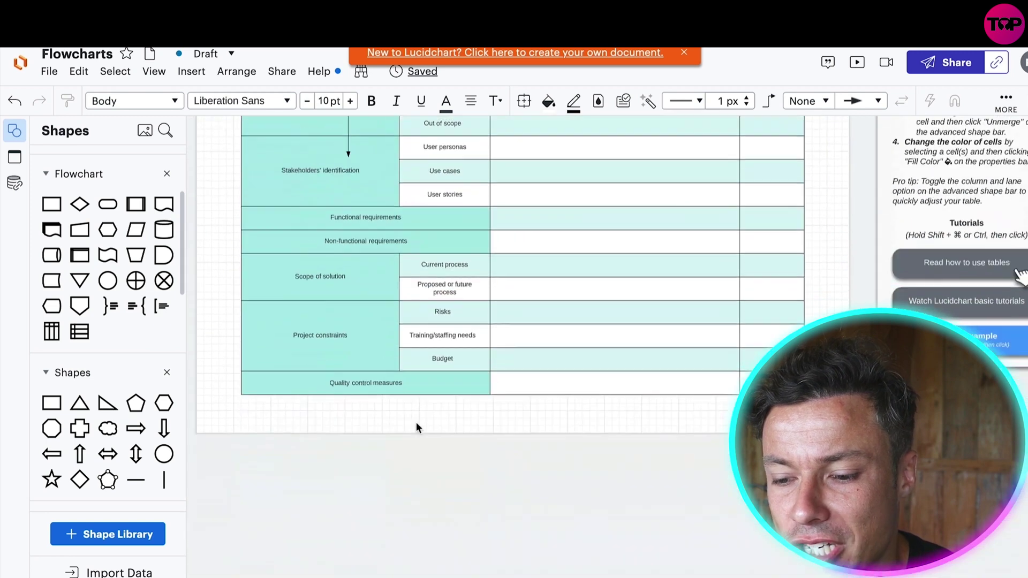
pyautogui.scroll(-2, 416, 426)
pyautogui.scroll(-10, 417, 425)
pyautogui.scroll(10, 405, 329)
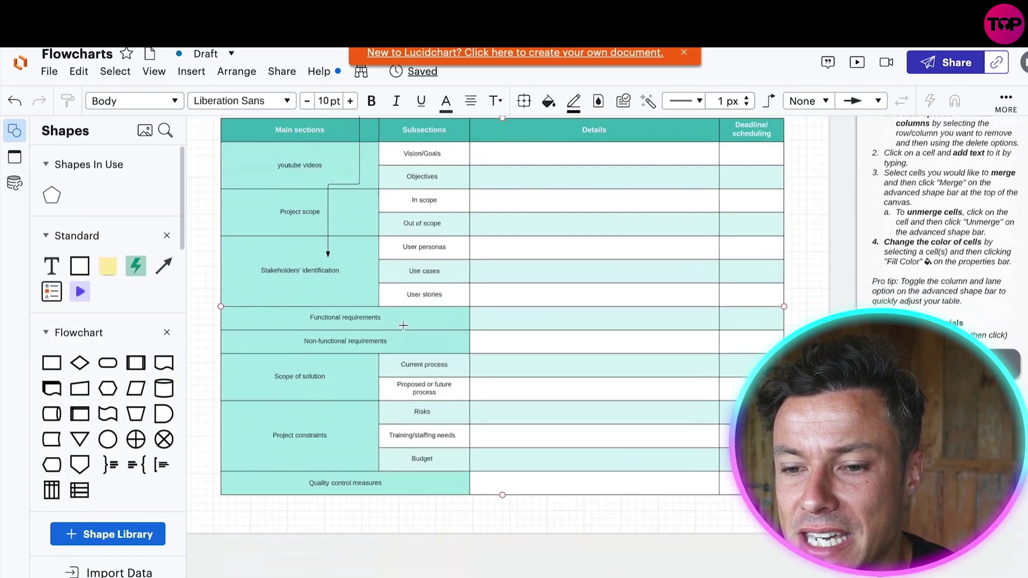
pyautogui.scroll(2, 404, 327)
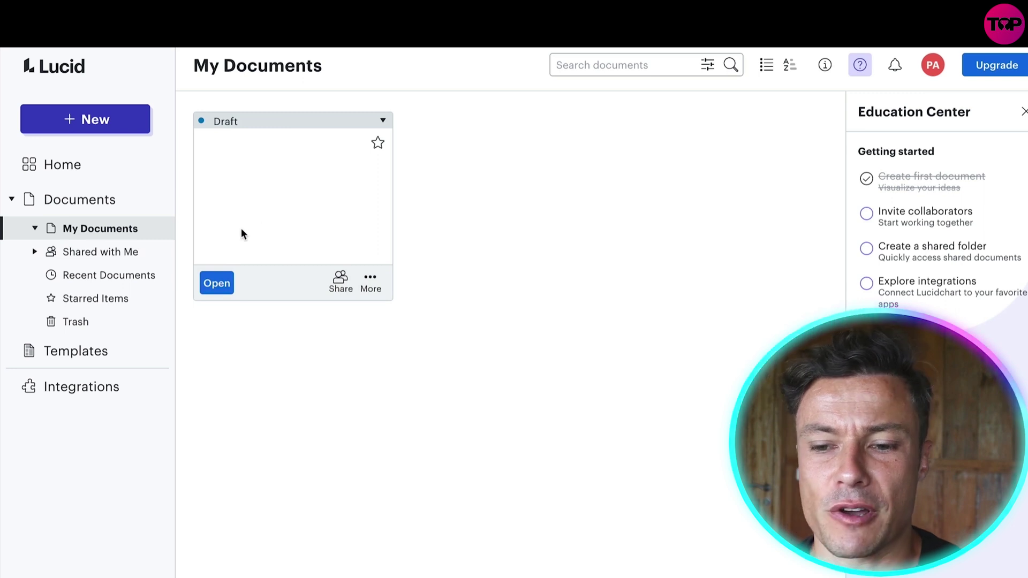
# - Create a new Lucidchart document from the Vertical timeline template under Timelines
pyautogui.click(96, 119)
pyautogui.moveTo(75, 149)
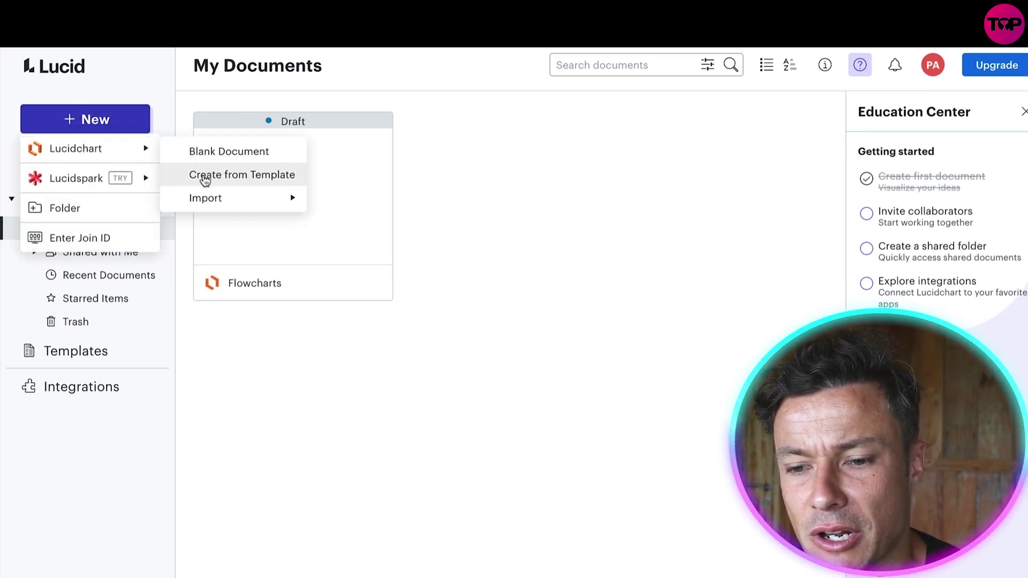
pyautogui.click(238, 182)
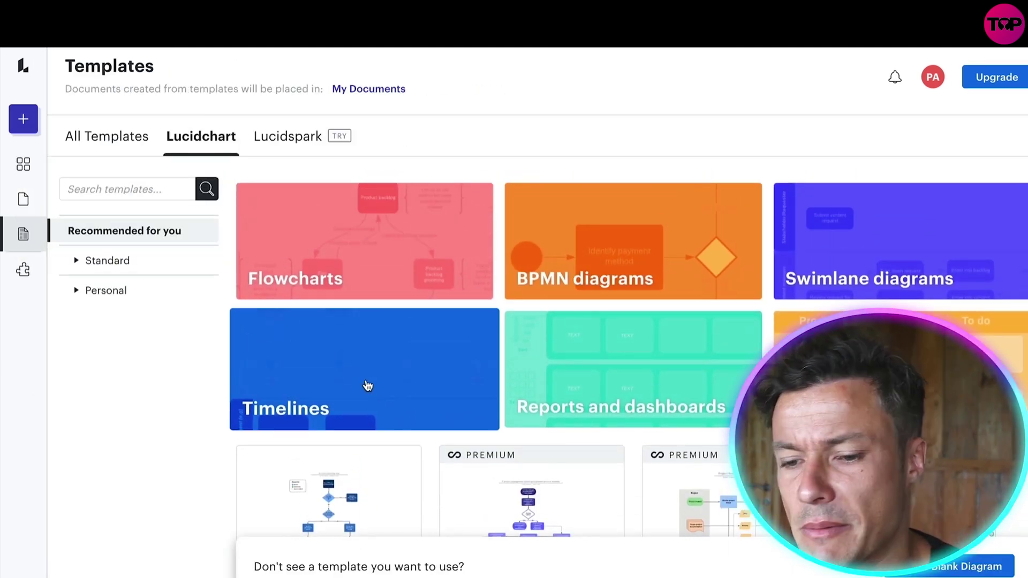
pyautogui.click(367, 385)
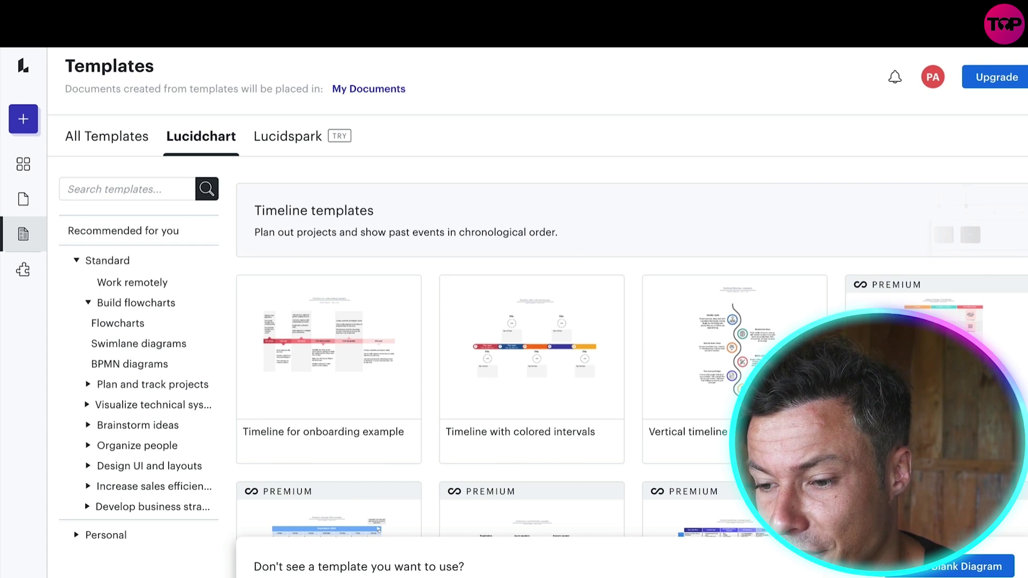
pyautogui.scroll(-3, 716, 368)
pyautogui.scroll(-1, 716, 368)
pyautogui.scroll(4, 716, 368)
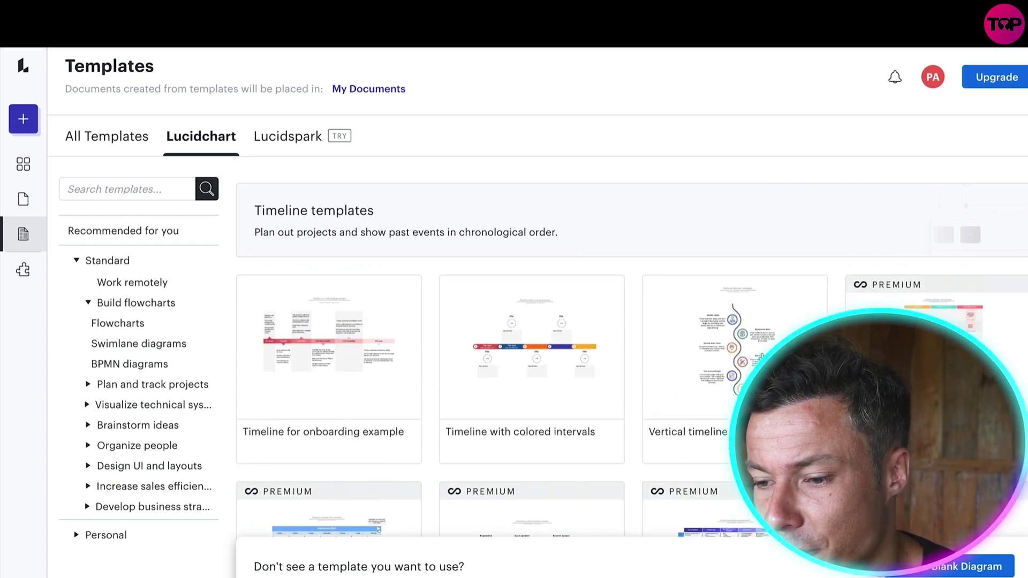
pyautogui.click(733, 364)
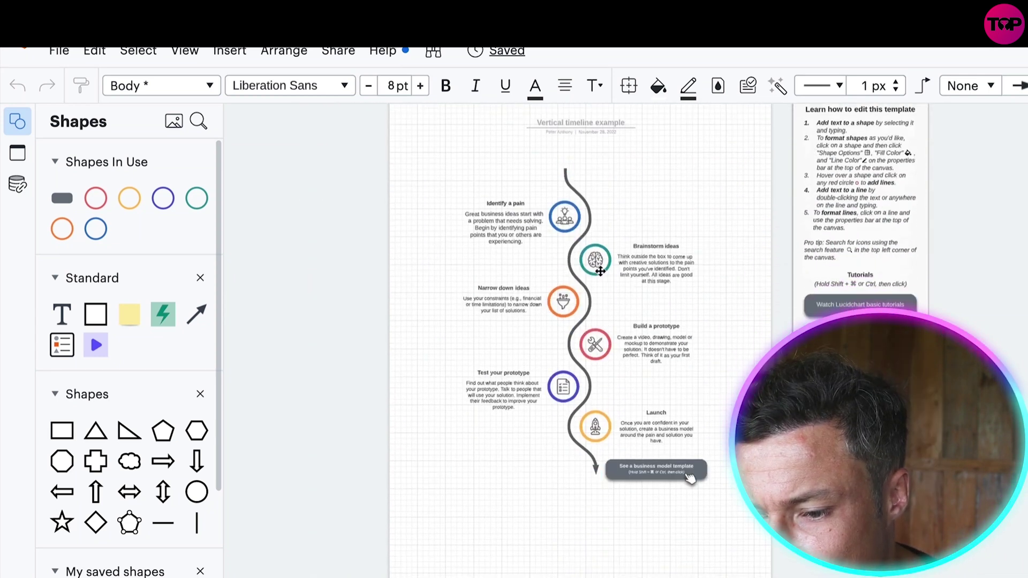
# - Zoom around the canvas to inspect the Vertical timeline's six stages
pyautogui.scroll(-3, 666, 266)
pyautogui.scroll(3, 666, 266)
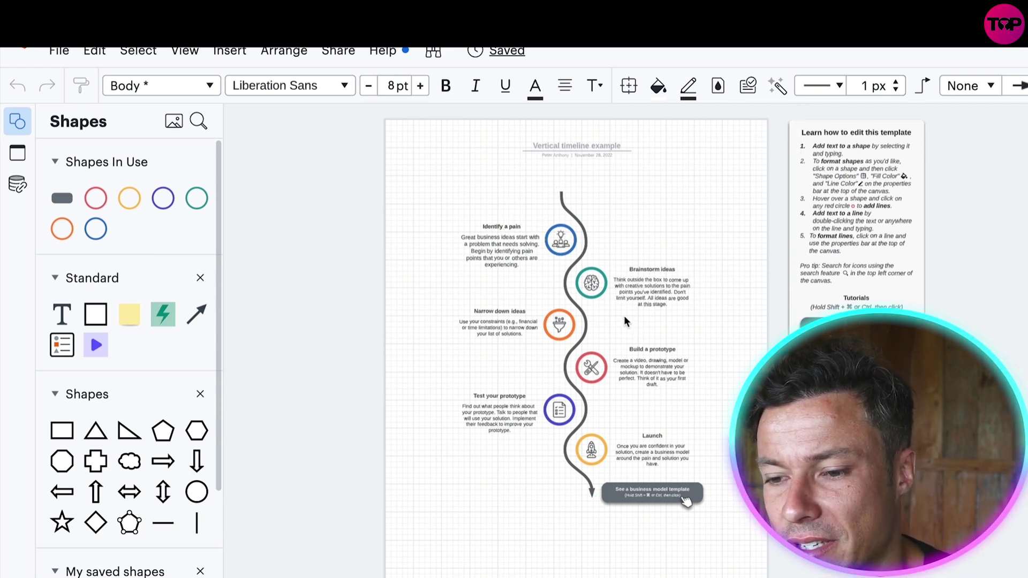
pyautogui.keyDown('ctrl'); pyautogui.scroll(5, 605, 276); pyautogui.keyUp('ctrl')
pyautogui.keyDown('ctrl'); pyautogui.scroll(-5, 606, 276); pyautogui.keyUp('ctrl')
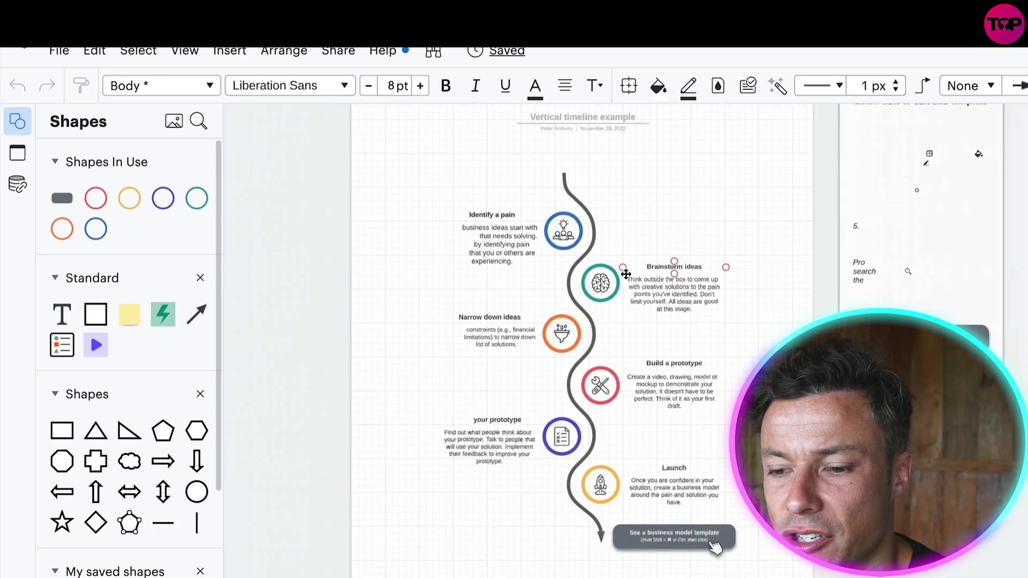
pyautogui.keyDown('ctrl'); pyautogui.scroll(3, 606, 276); pyautogui.keyUp('ctrl')
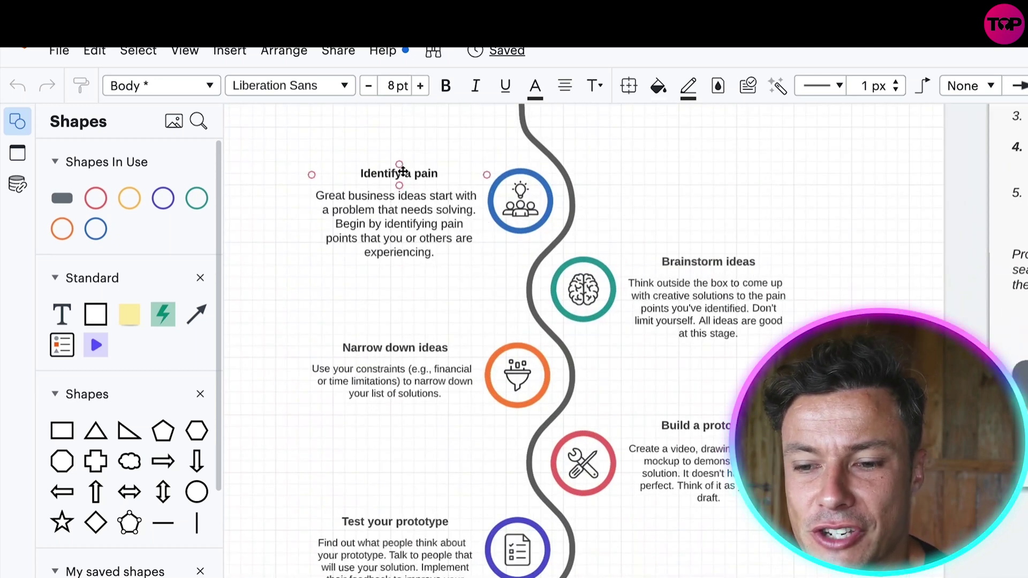
# - Retitle the first timeline stage from 'Identify a pain' to 'step 1'
pyautogui.scroll(-3, 458, 289)
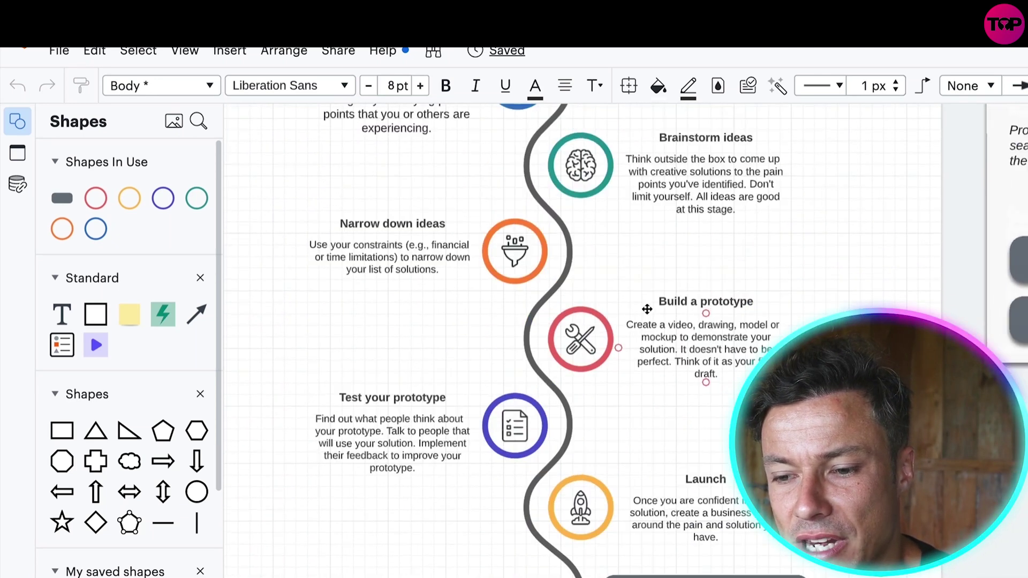
pyautogui.scroll(5, 646, 308)
pyautogui.click(416, 256)
pyautogui.doubleClick(392, 243)
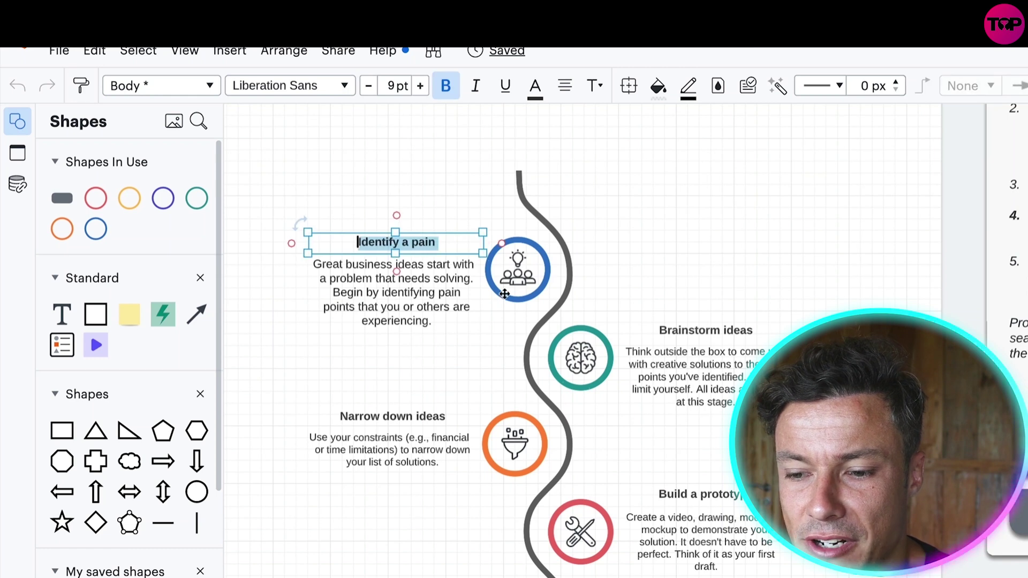
pyautogui.press('Escape')
pyautogui.doubleClick(397, 244)
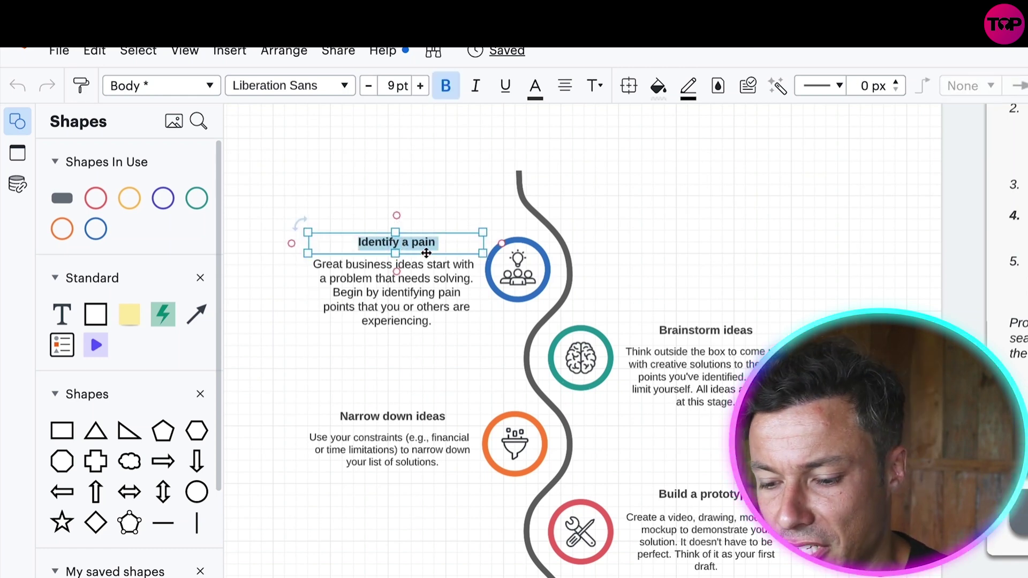
pyautogui.write('step 1')
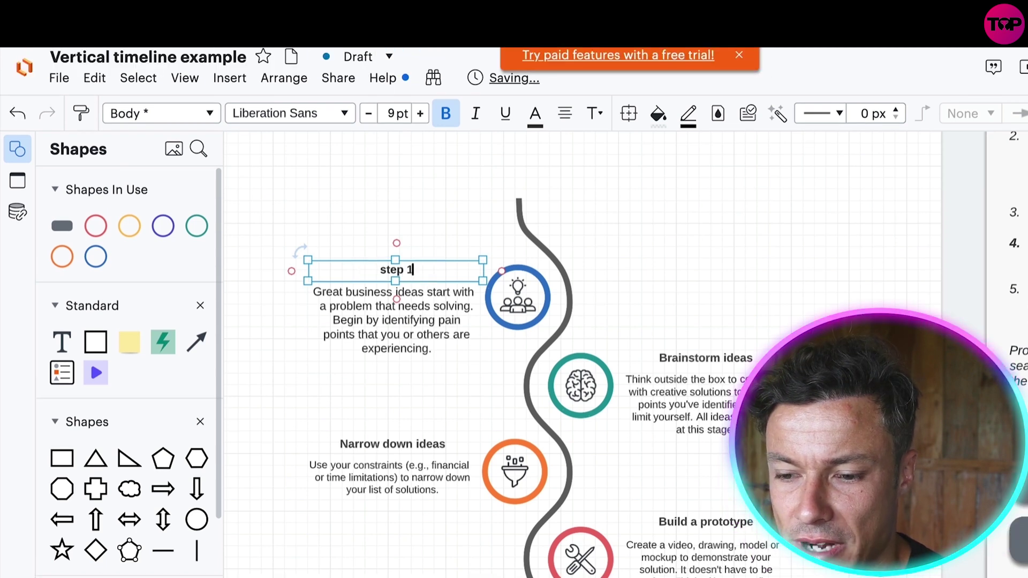
pyautogui.scroll(-9, 429, 301)
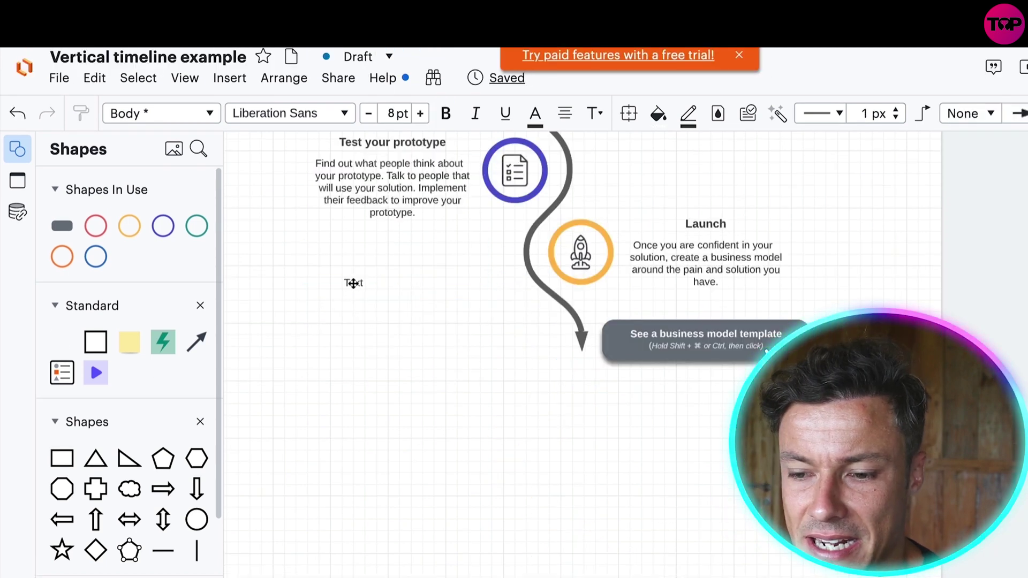
# - Place a circle above 'Brainstorm ideas' with a Text label inside it
pyautogui.moveTo(352, 283); pyautogui.dragTo(356, 283)
pyautogui.scroll(5, 457, 355)
pyautogui.moveTo(132, 228); pyautogui.dragTo(379, 171)
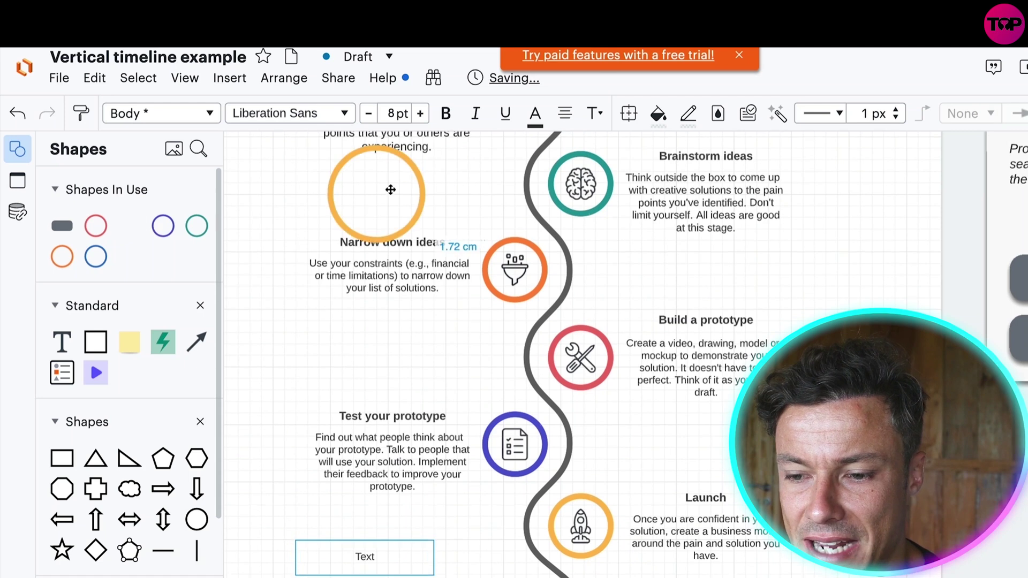
pyautogui.scroll(3, 262, 313)
pyautogui.hscroll(3, 263, 312)
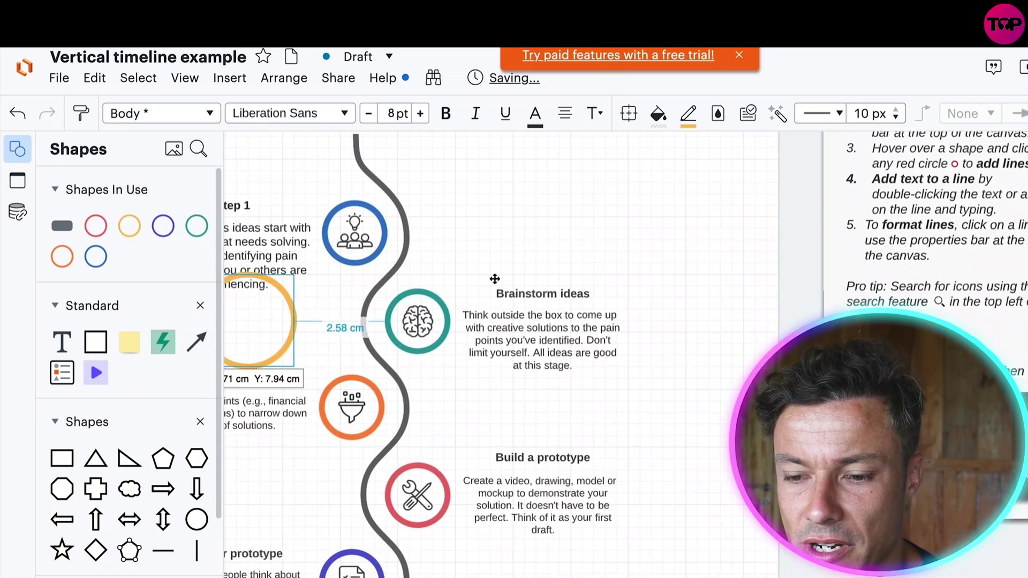
pyautogui.moveTo(263, 312); pyautogui.dragTo(573, 182)
pyautogui.moveTo(66, 338); pyautogui.dragTo(512, 202)
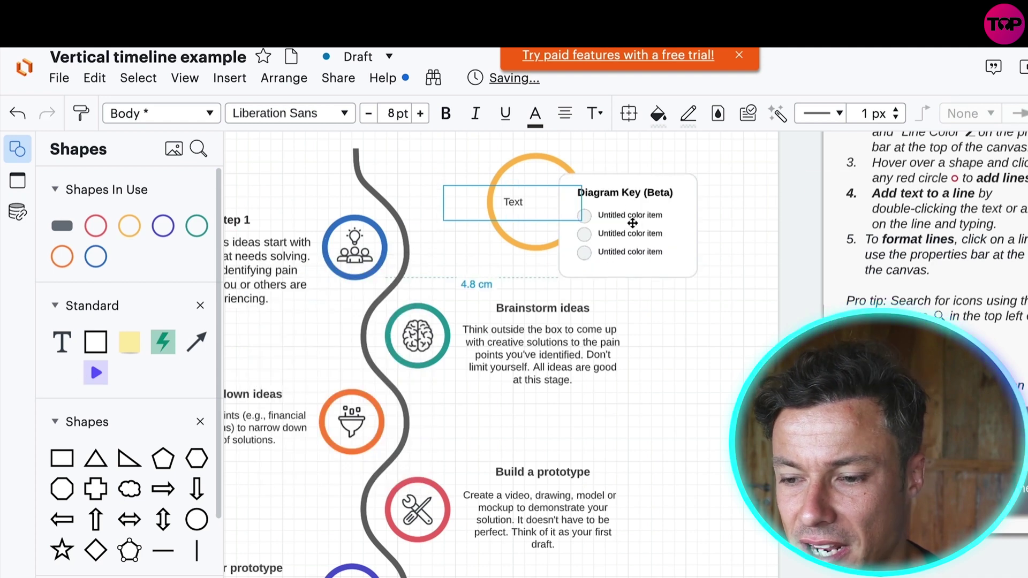
# - Add a diagram key beside the circle and rename its third item to 'red'
pyautogui.moveTo(378, 311); pyautogui.dragTo(694, 265)
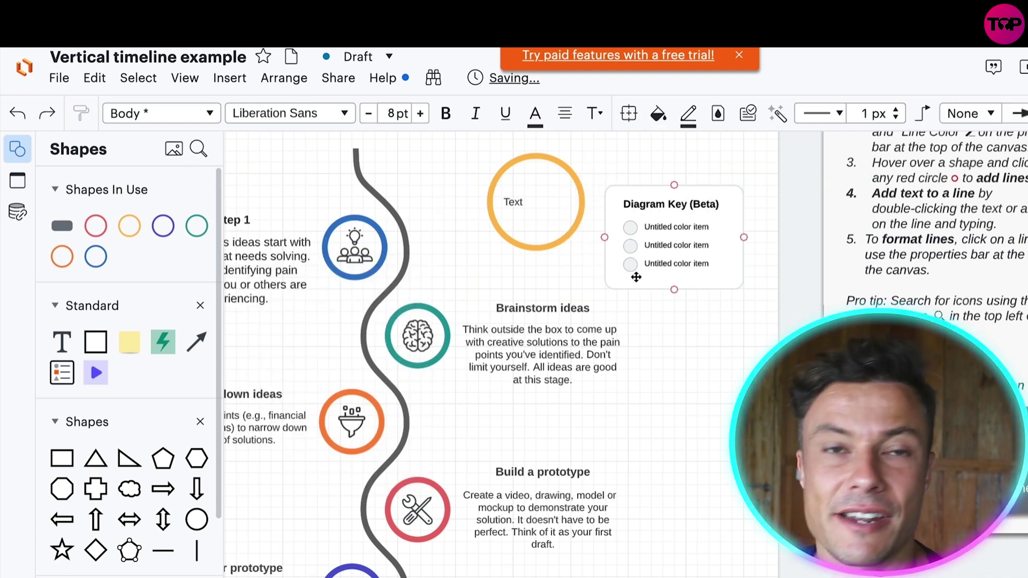
pyautogui.click(710, 344)
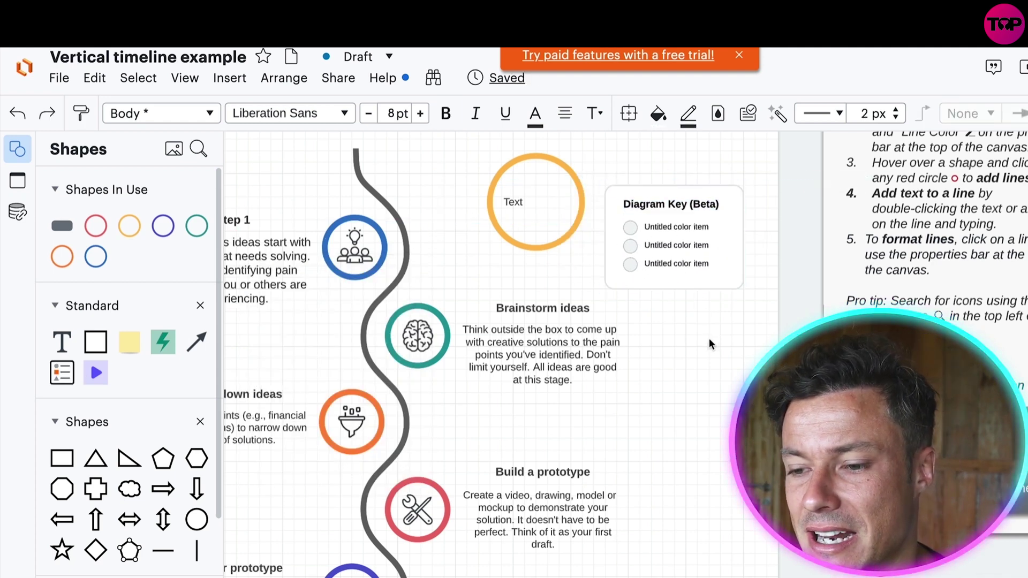
pyautogui.doubleClick(676, 264)
pyautogui.write('red')
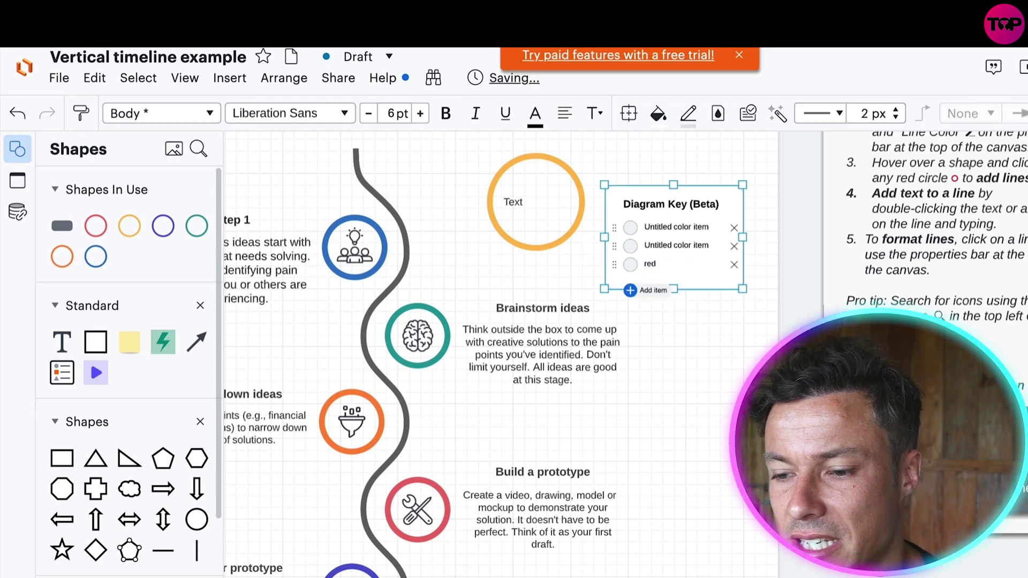
pyautogui.press('Escape')
pyautogui.scroll(-3, 642, 282)
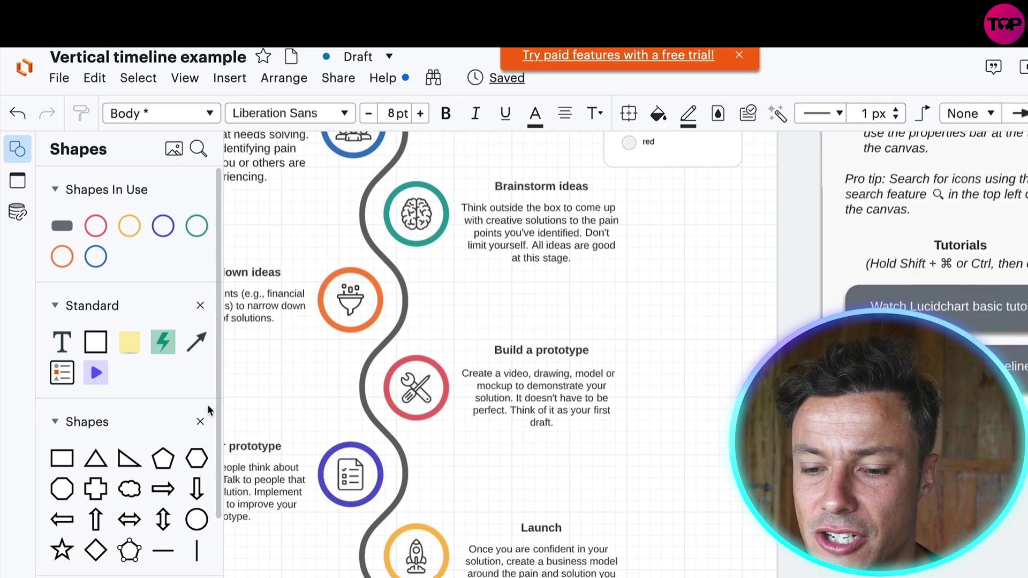
pyautogui.click(532, 368)
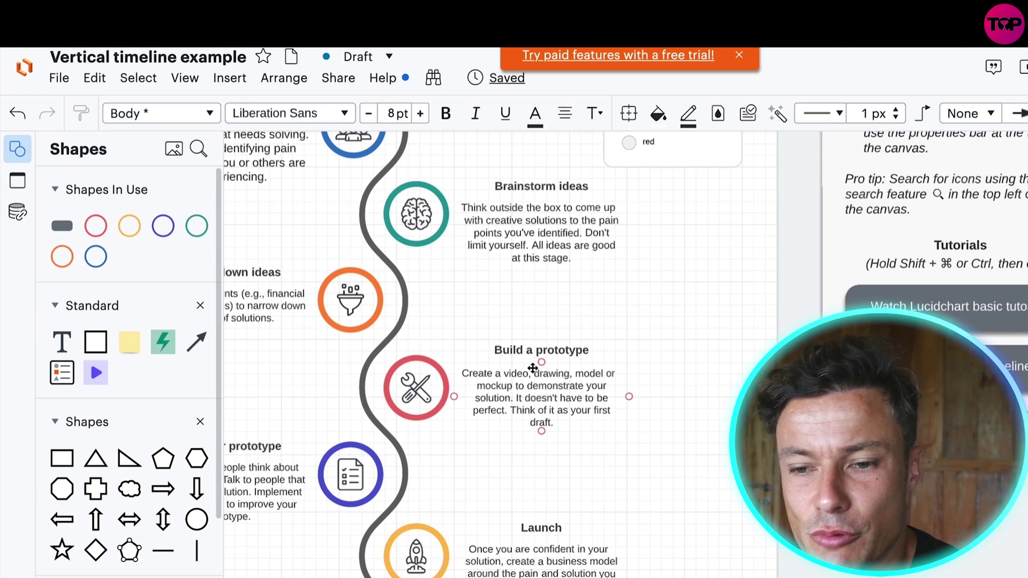